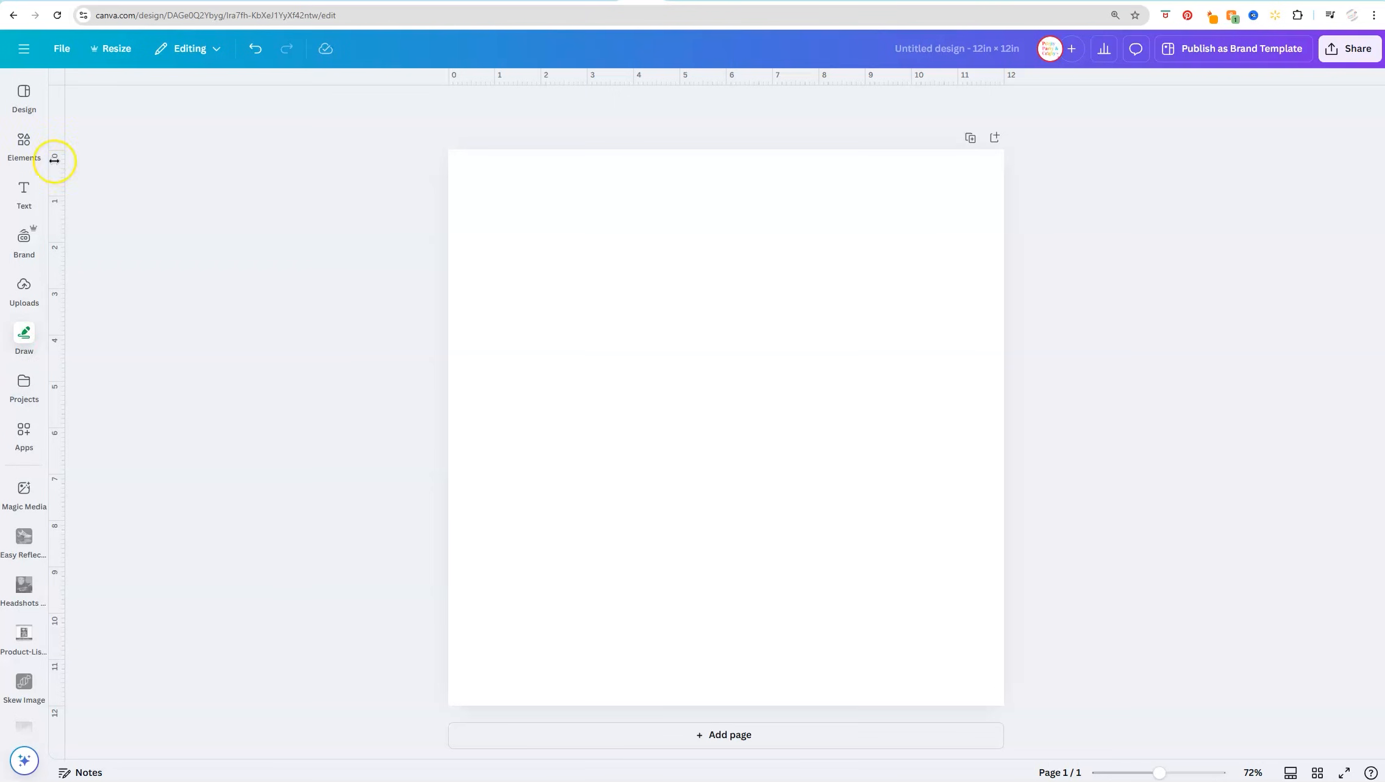
click(24, 143)
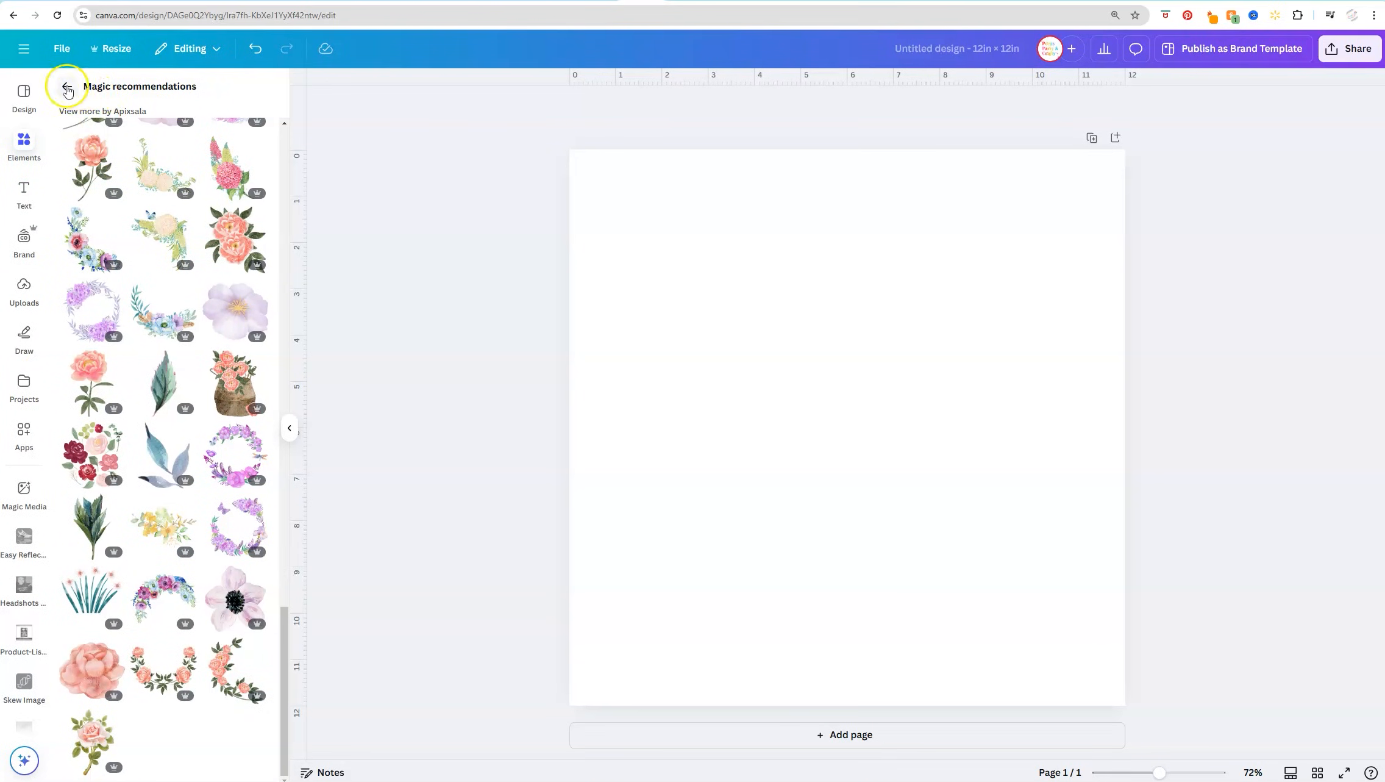
scroll(54, 237, up, 5)
scroll(120, 291, up, 15)
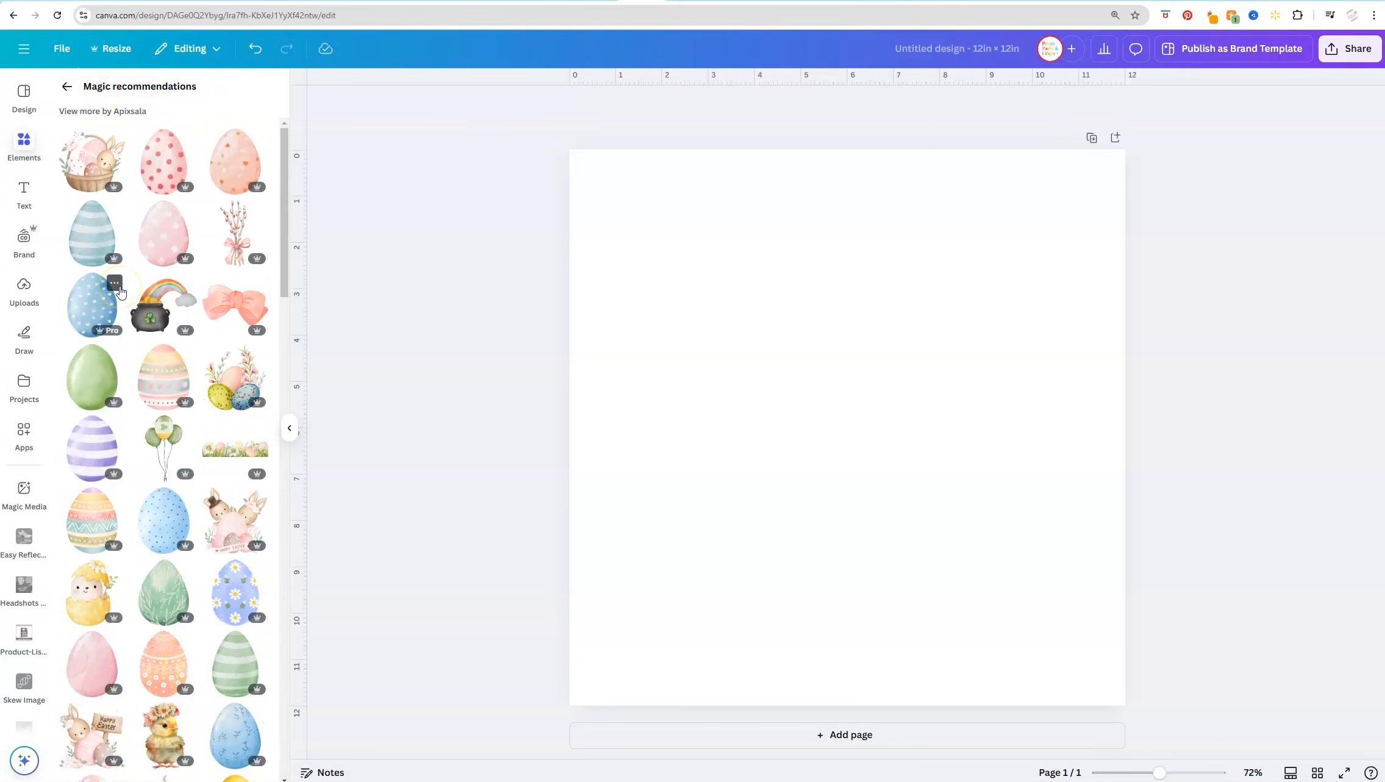
click(91, 253)
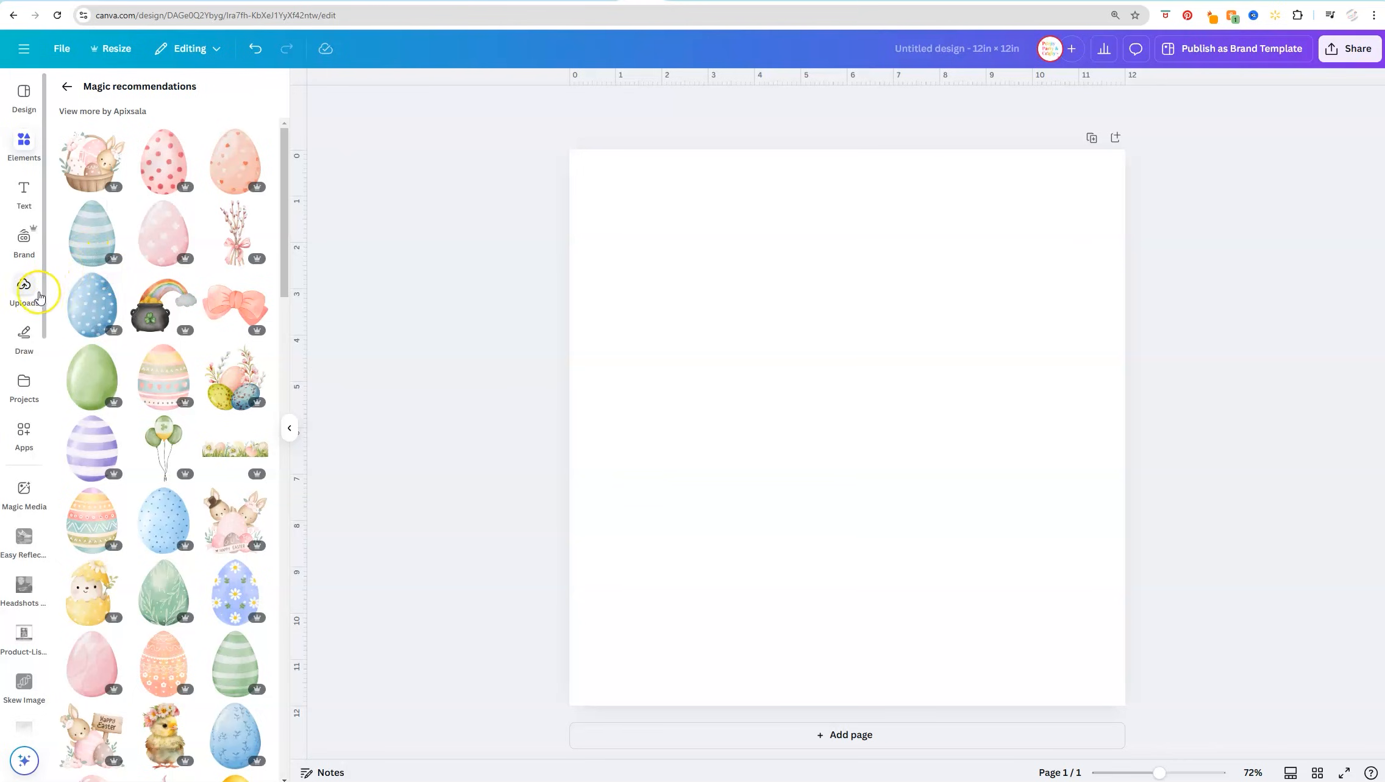
Add the heart cake, balloon dog and lace-trimmed bow graphics from the Coquette clipart folder to the page
click(24, 386)
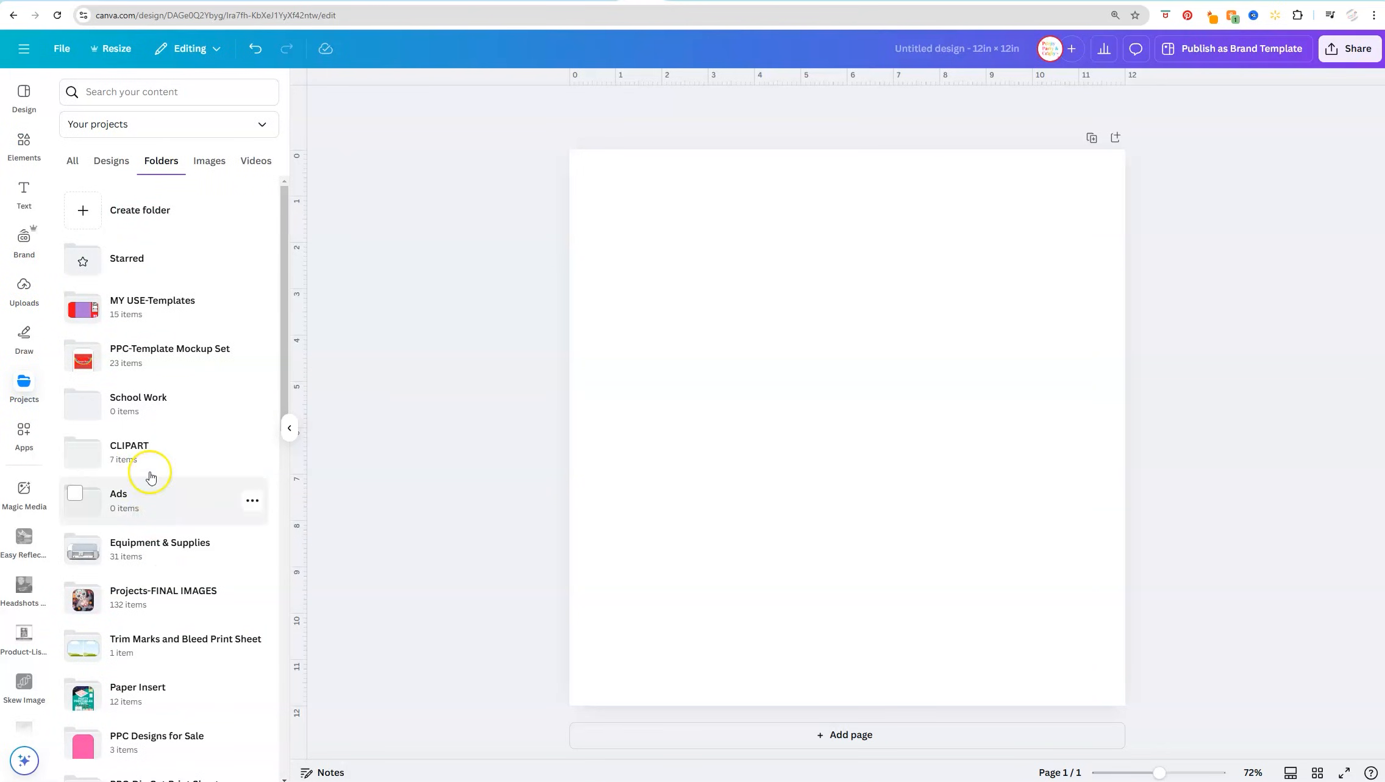
click(148, 451)
click(128, 150)
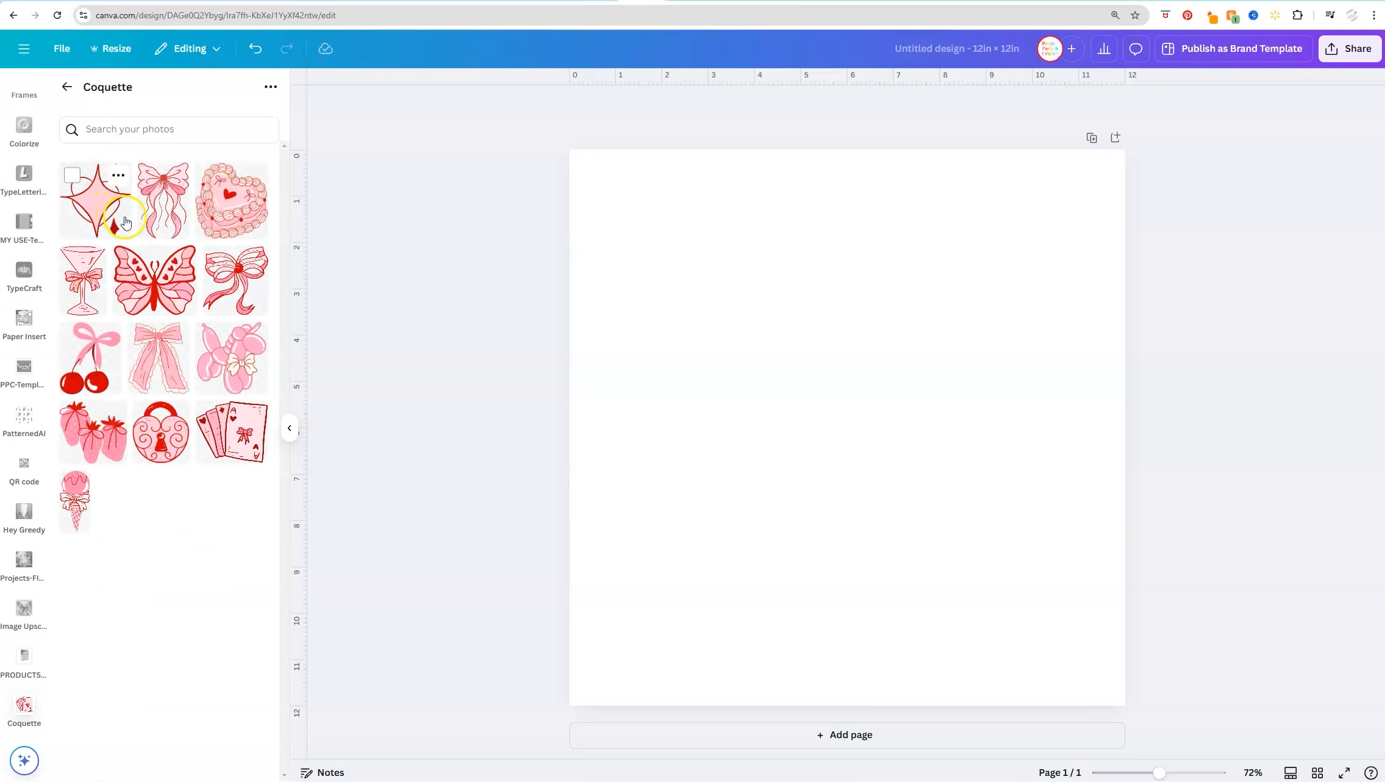
click(230, 226)
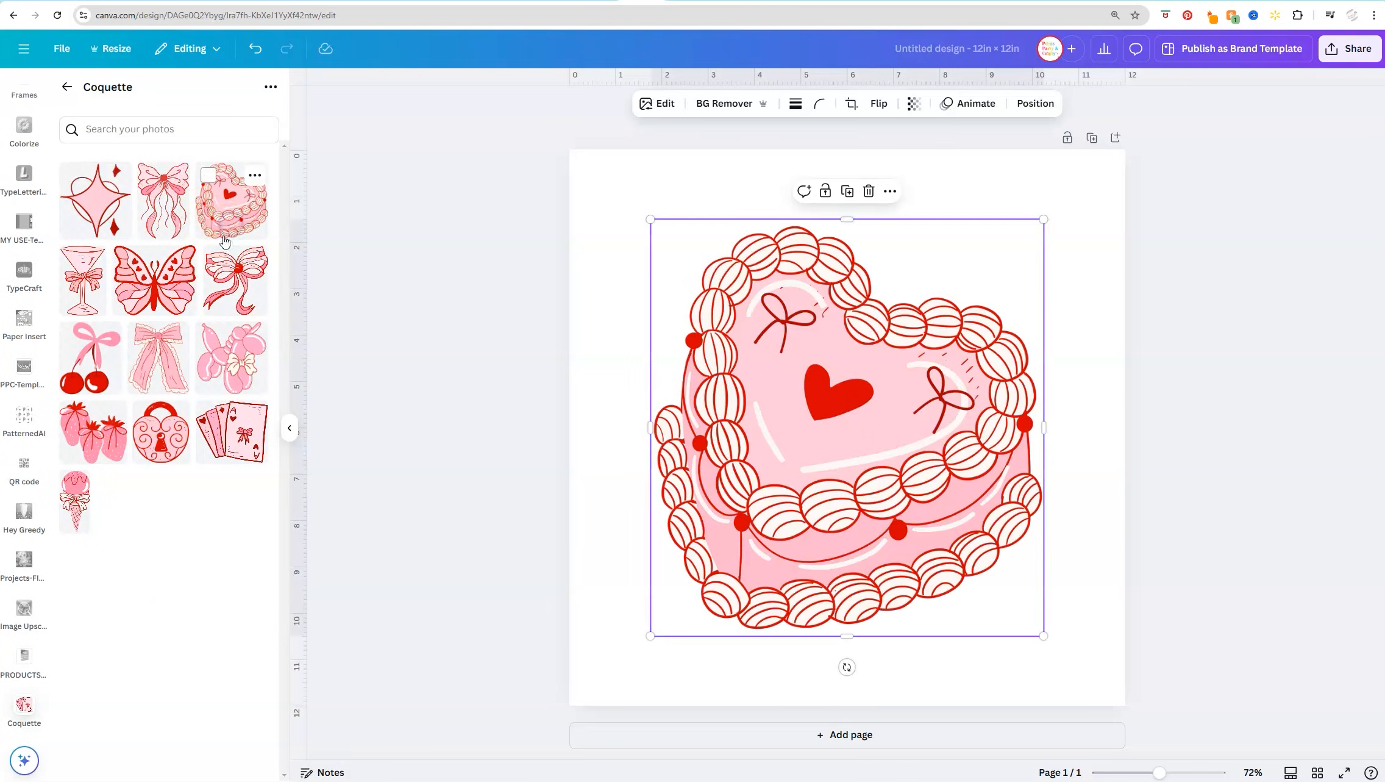
click(218, 385)
click(172, 375)
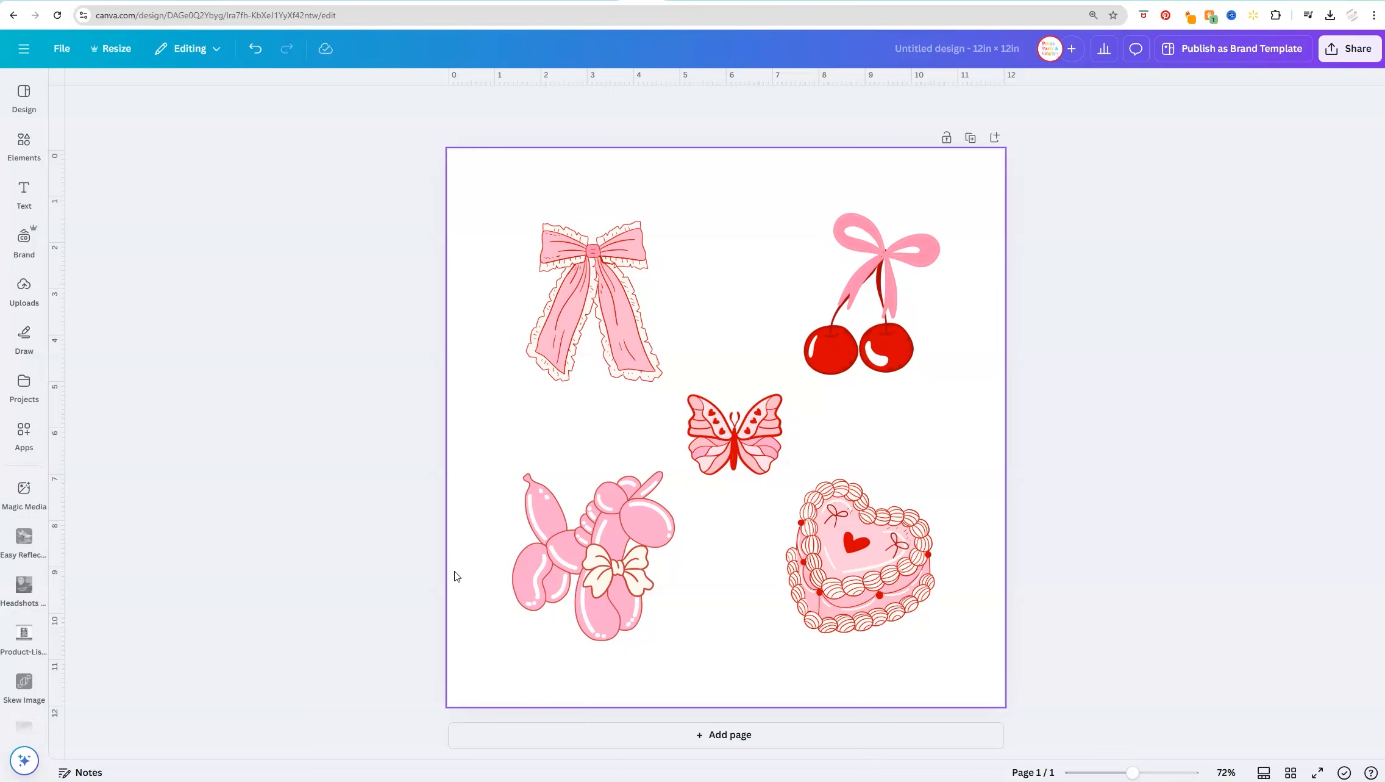
Search the apps for "pattern", open PatternedAI and switch to its Create mode
click(23, 445)
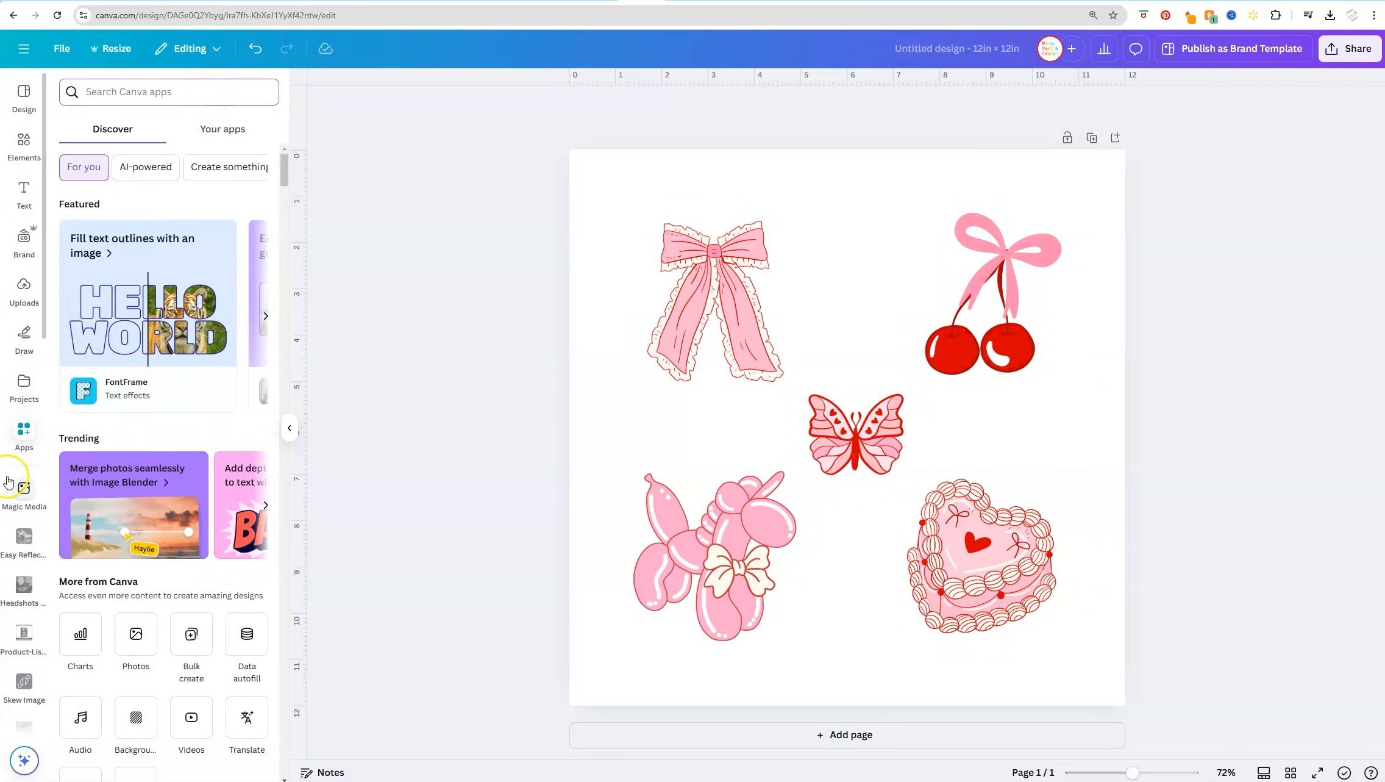
click(194, 101)
text(pattern)
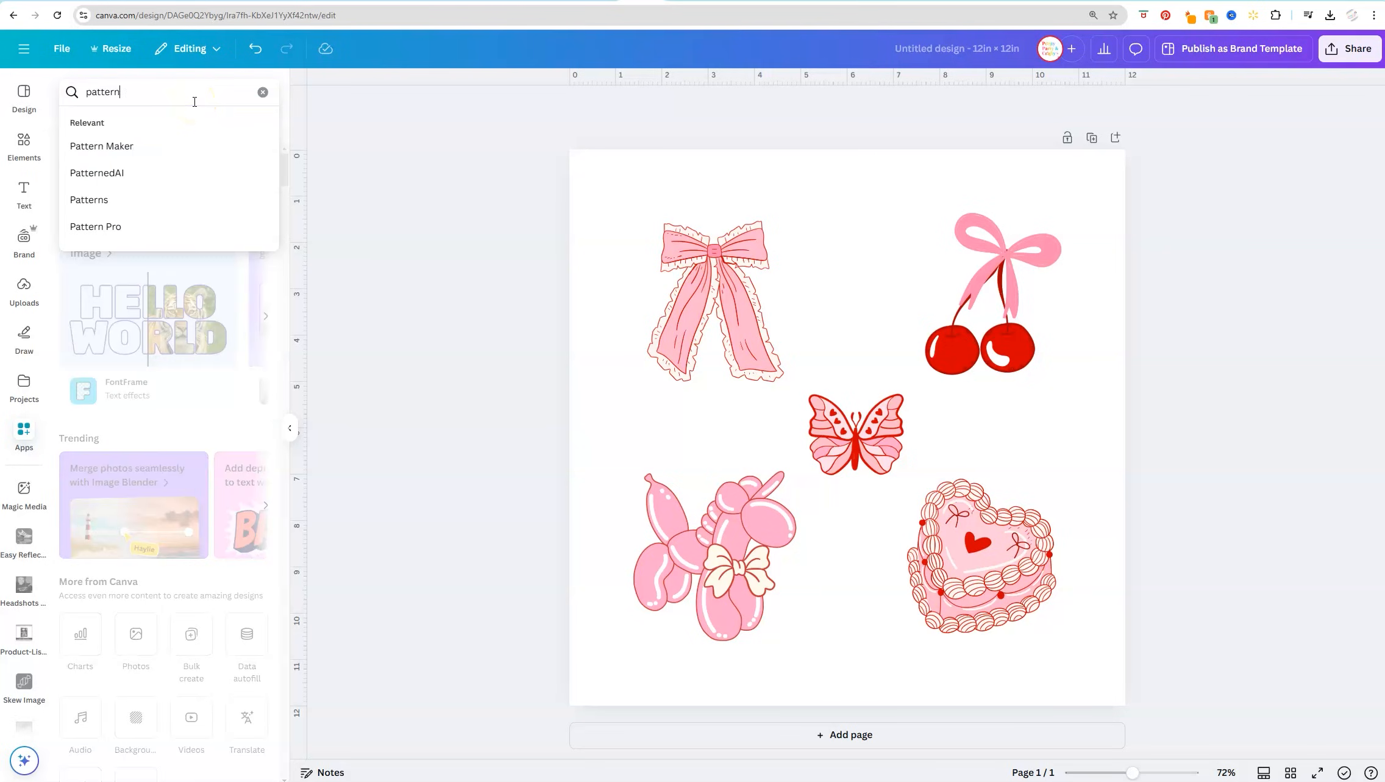
click(95, 171)
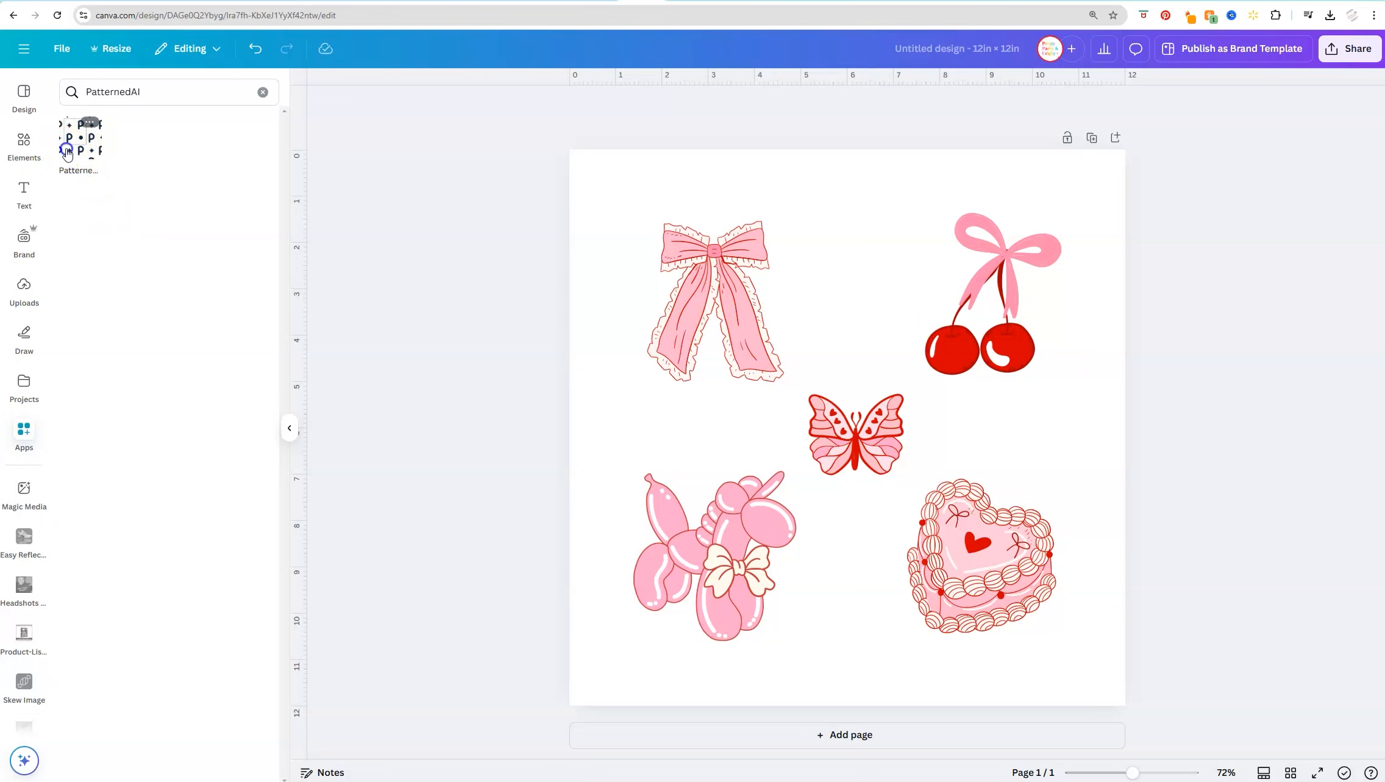
click(67, 152)
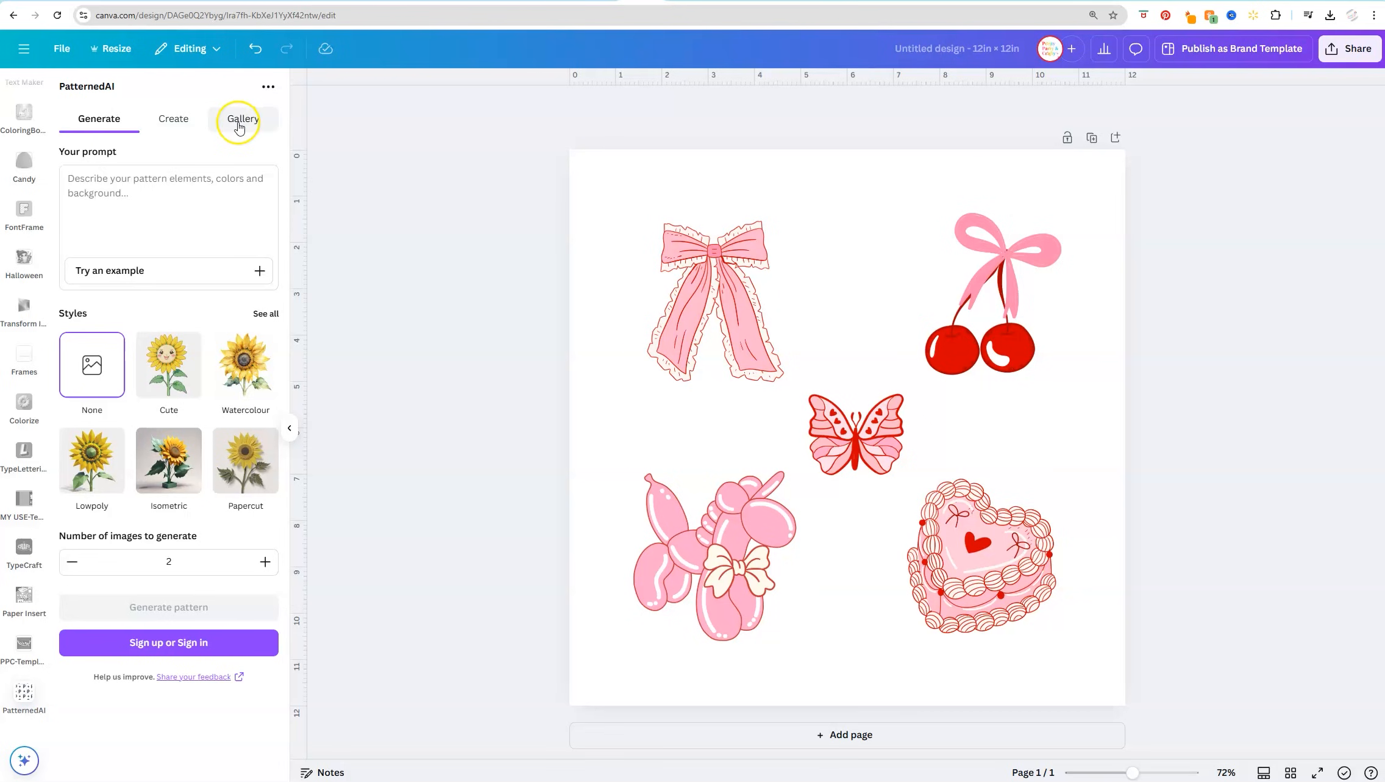
click(182, 125)
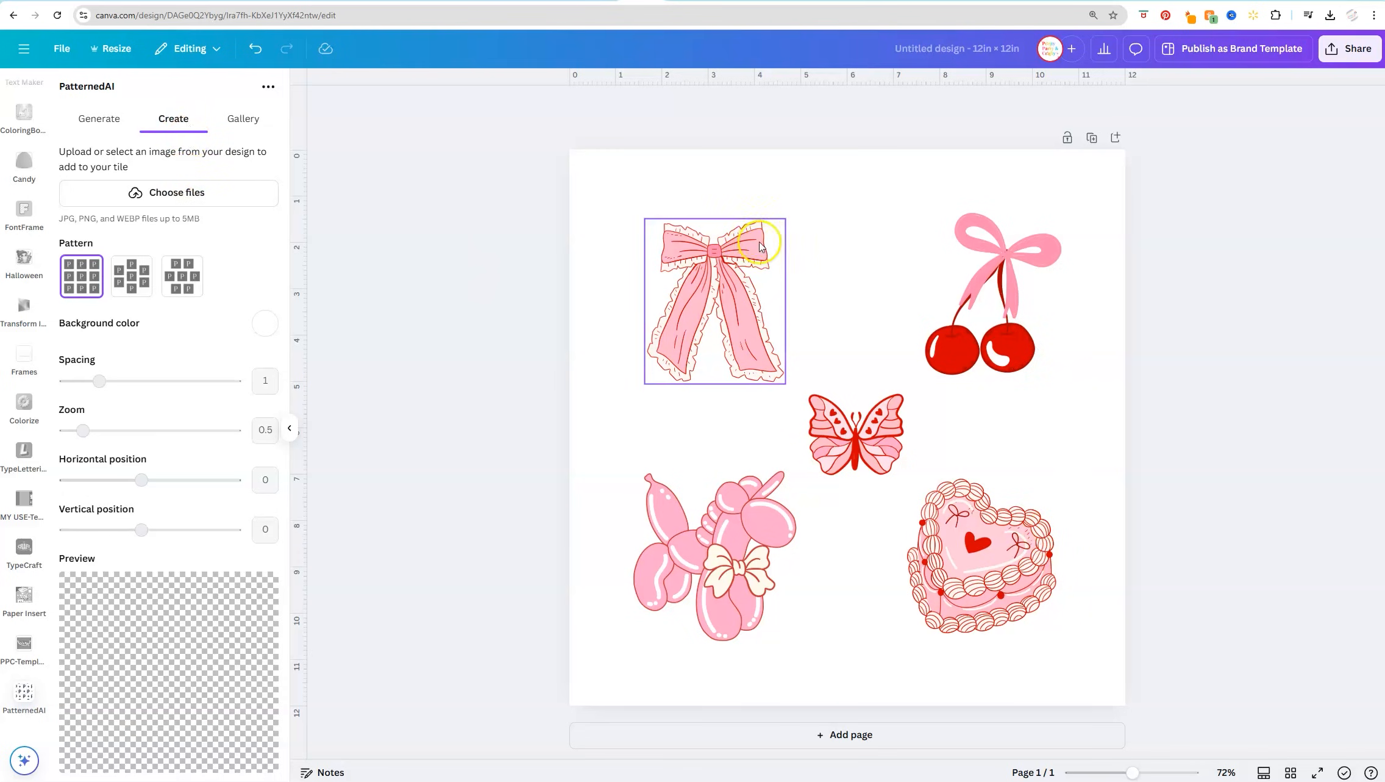
Add the lace-trimmed bow to the pattern tile, tilt it and place it across the tile's upper-left corner
click(708, 387)
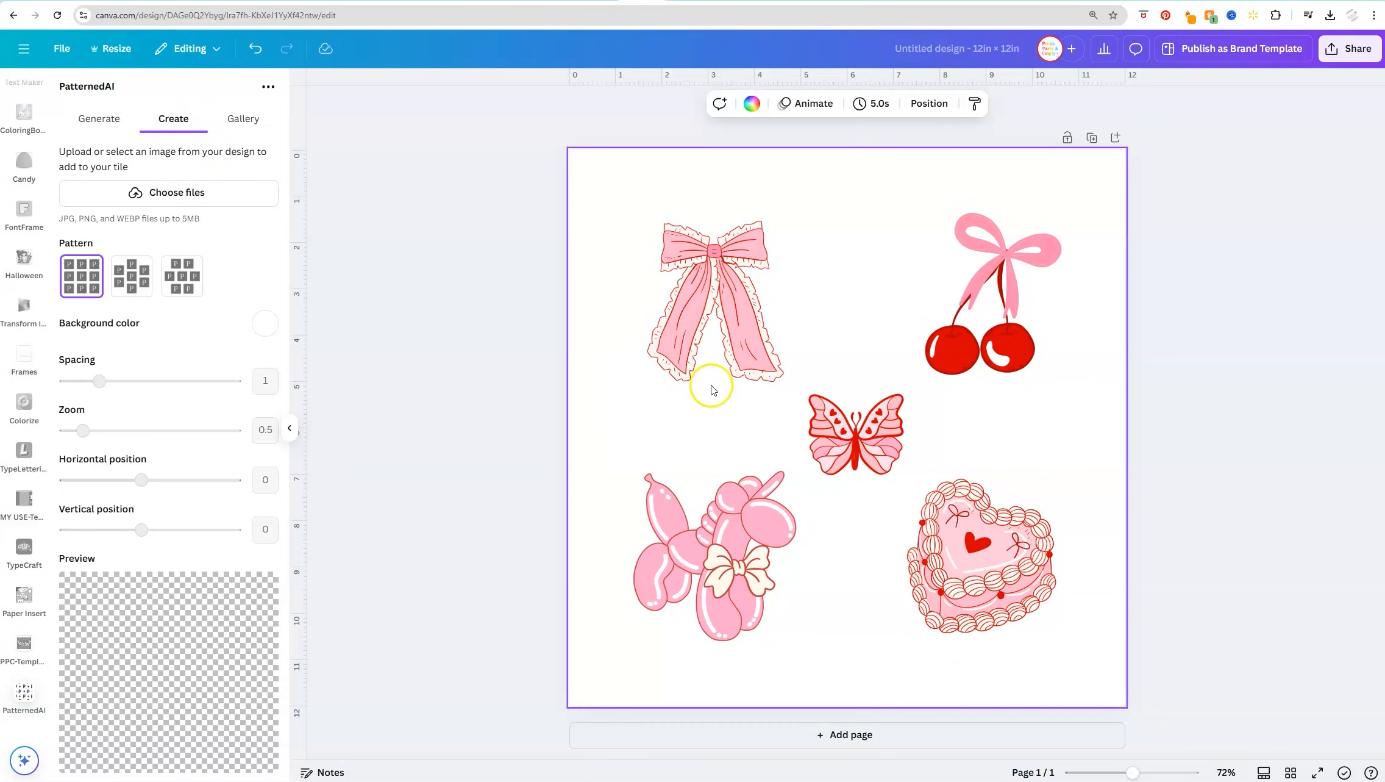
click(715, 273)
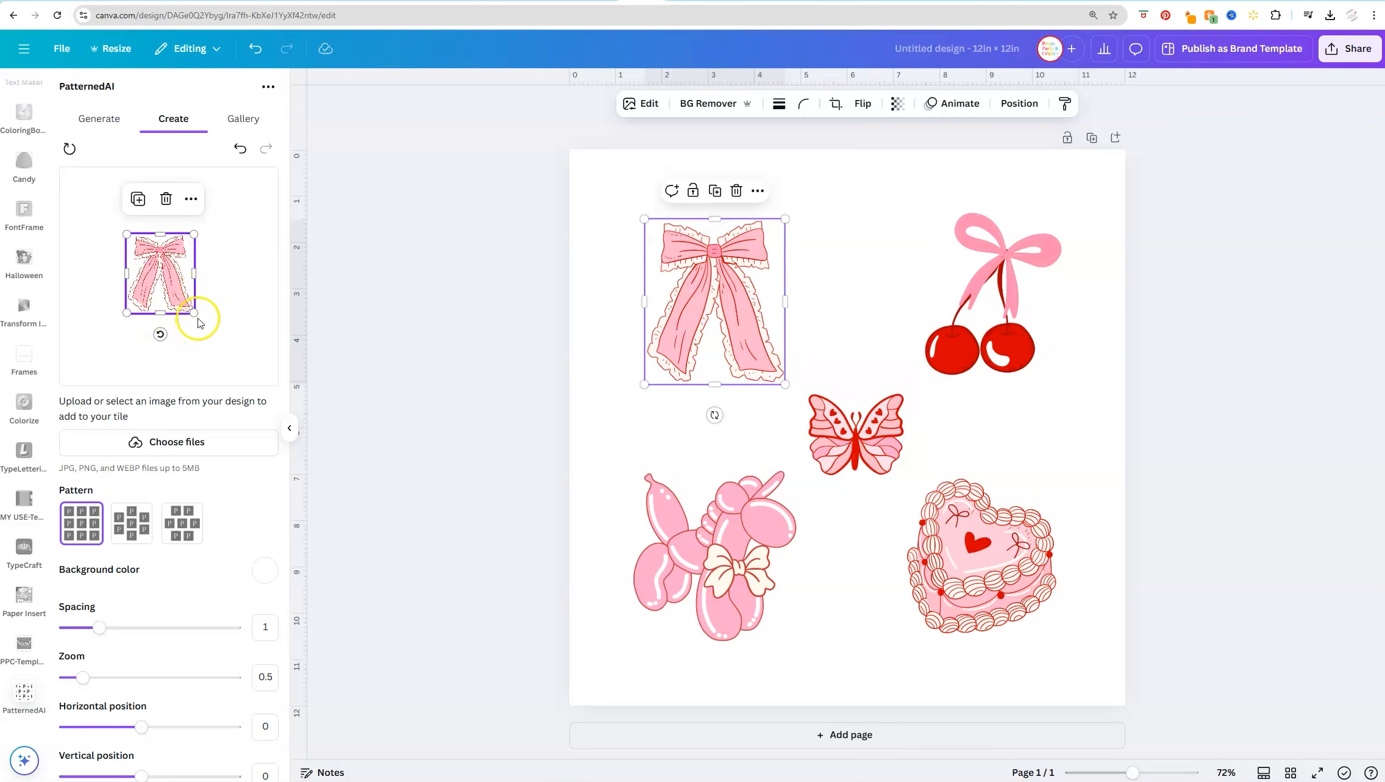
drag(196, 312, 188, 348)
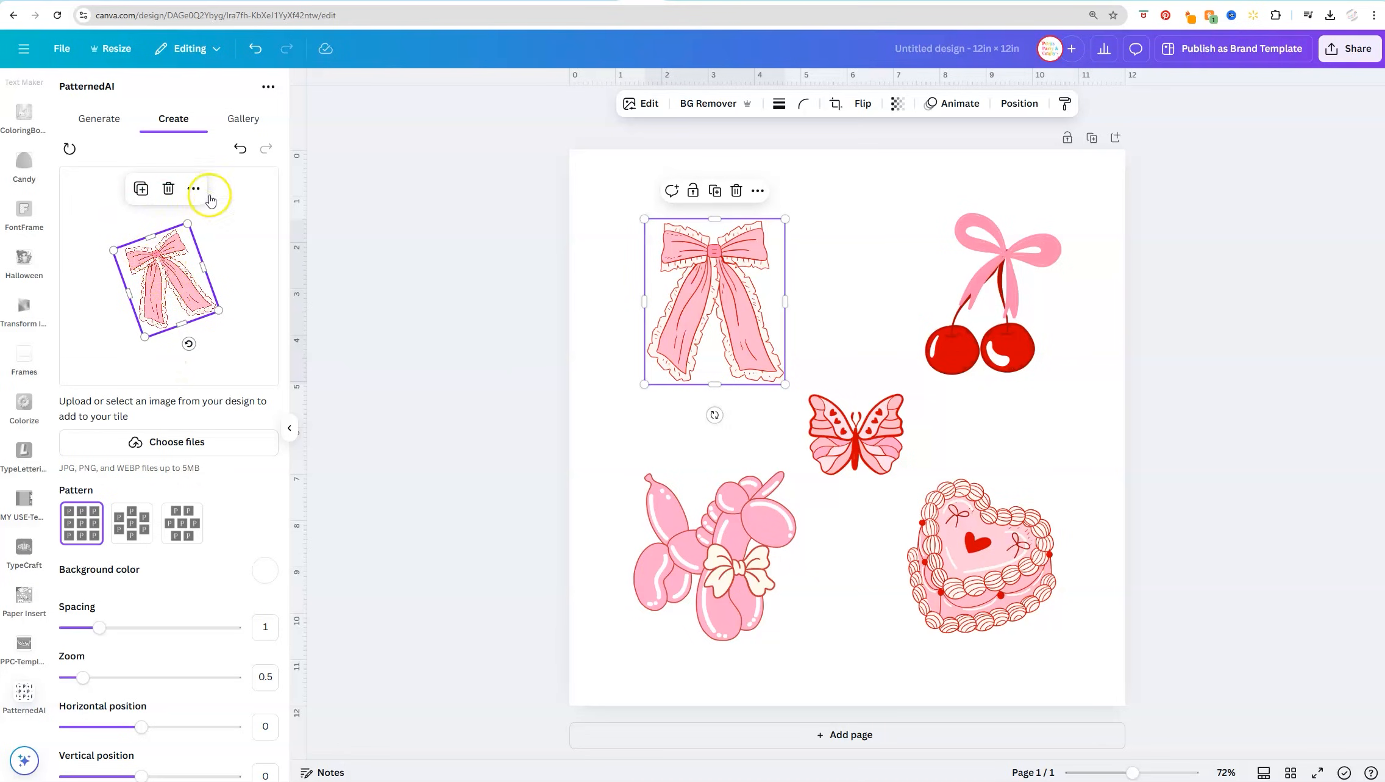
drag(160, 256, 94, 199)
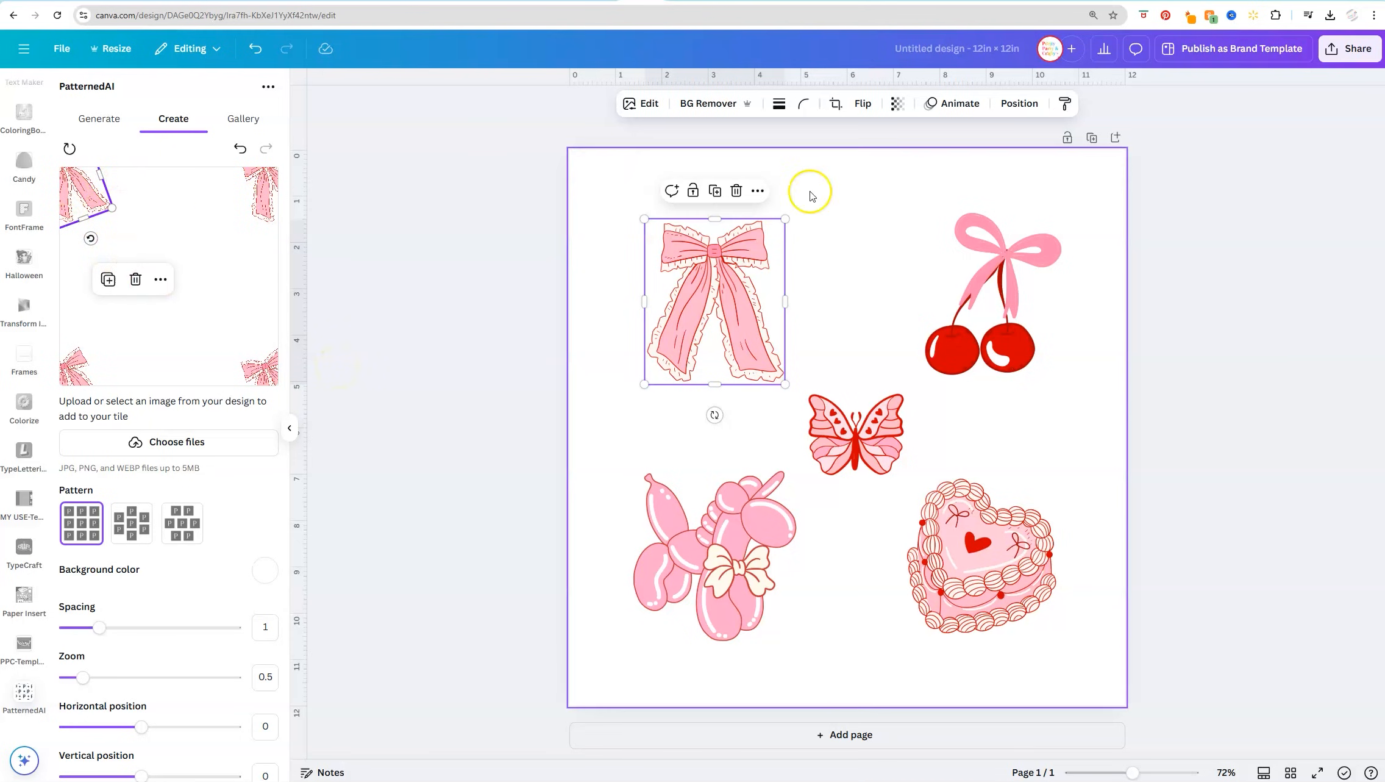
Add the balloon dog to the pattern tile, tilt it and place it in the empty middle area
click(728, 569)
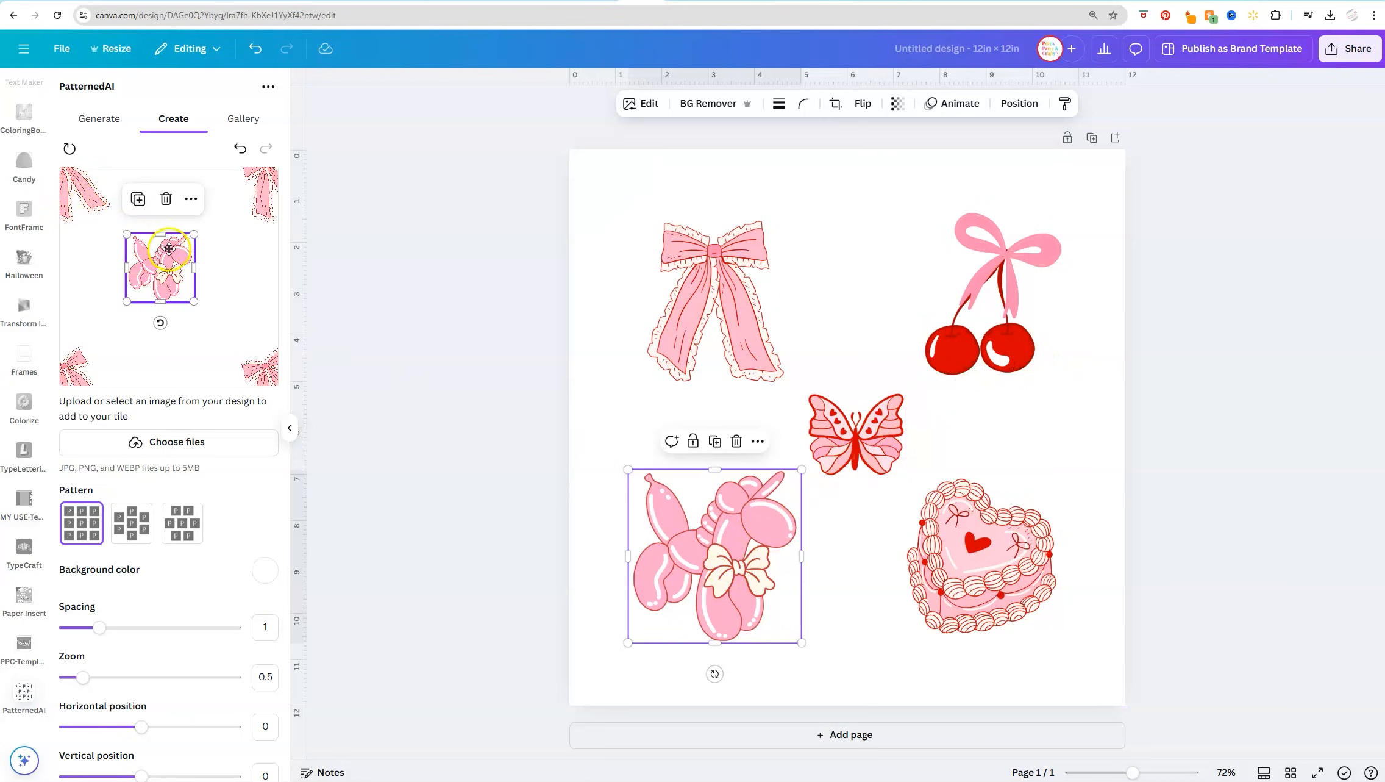
drag(150, 269, 199, 269)
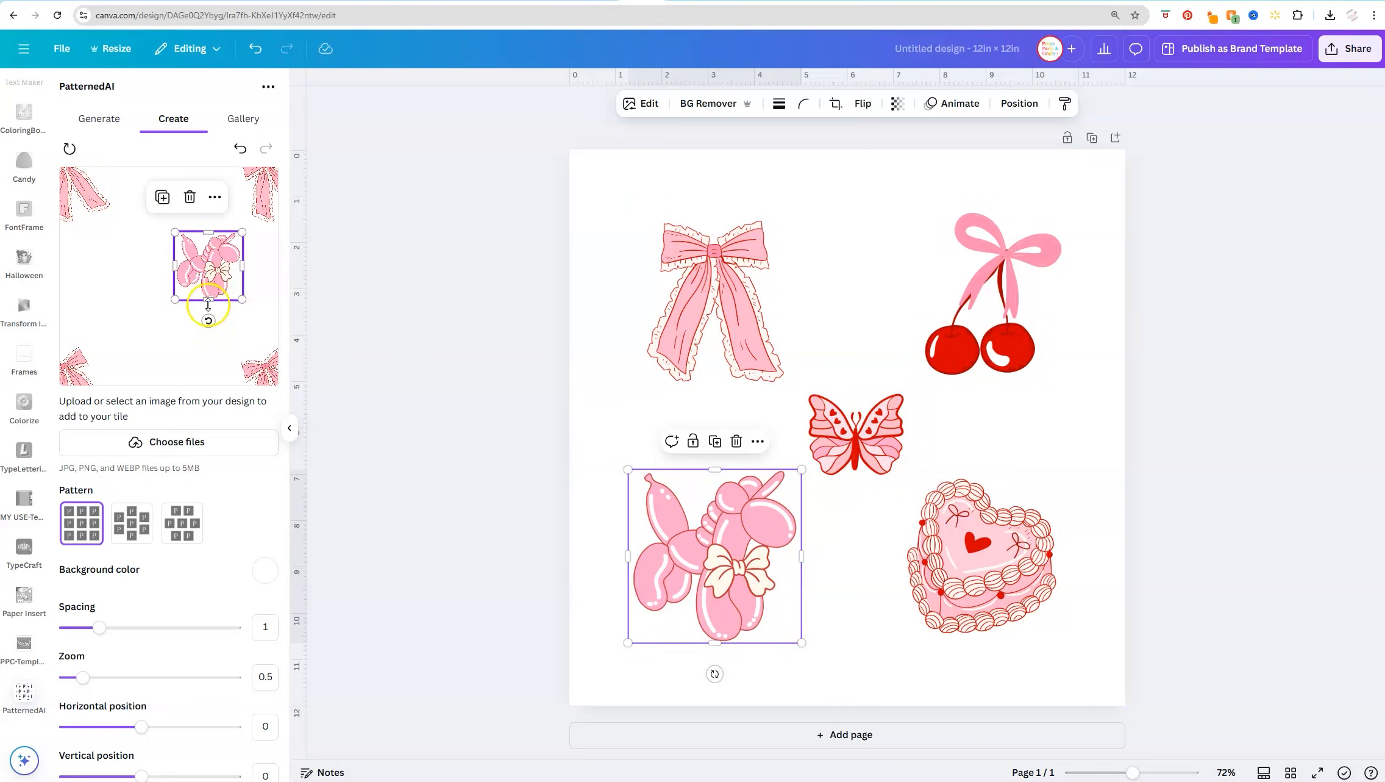
drag(210, 321, 167, 312)
drag(201, 250, 125, 290)
Add the butterfly, heart cake and cherries to the pattern tile and spread them over its empty areas
click(847, 441)
mouse_move(105, 276)
mouse_down()
mouse_move(201, 337)
mouse_move(232, 295)
mouse_move(161, 354)
mouse_move(152, 308)
mouse_move(94, 272)
mouse_move(82, 284)
mouse_up()
click(966, 549)
click(984, 293)
click(170, 214)
drag(169, 261, 155, 258)
drag(169, 215, 128, 202)
Fill the remaining gaps in the tile with more butterflies and a smaller pair of cherries
click(865, 450)
click(188, 239)
drag(197, 267, 159, 270)
click(1017, 300)
drag(143, 333, 247, 247)
drag(235, 304, 231, 301)
click(856, 434)
drag(158, 262, 115, 324)
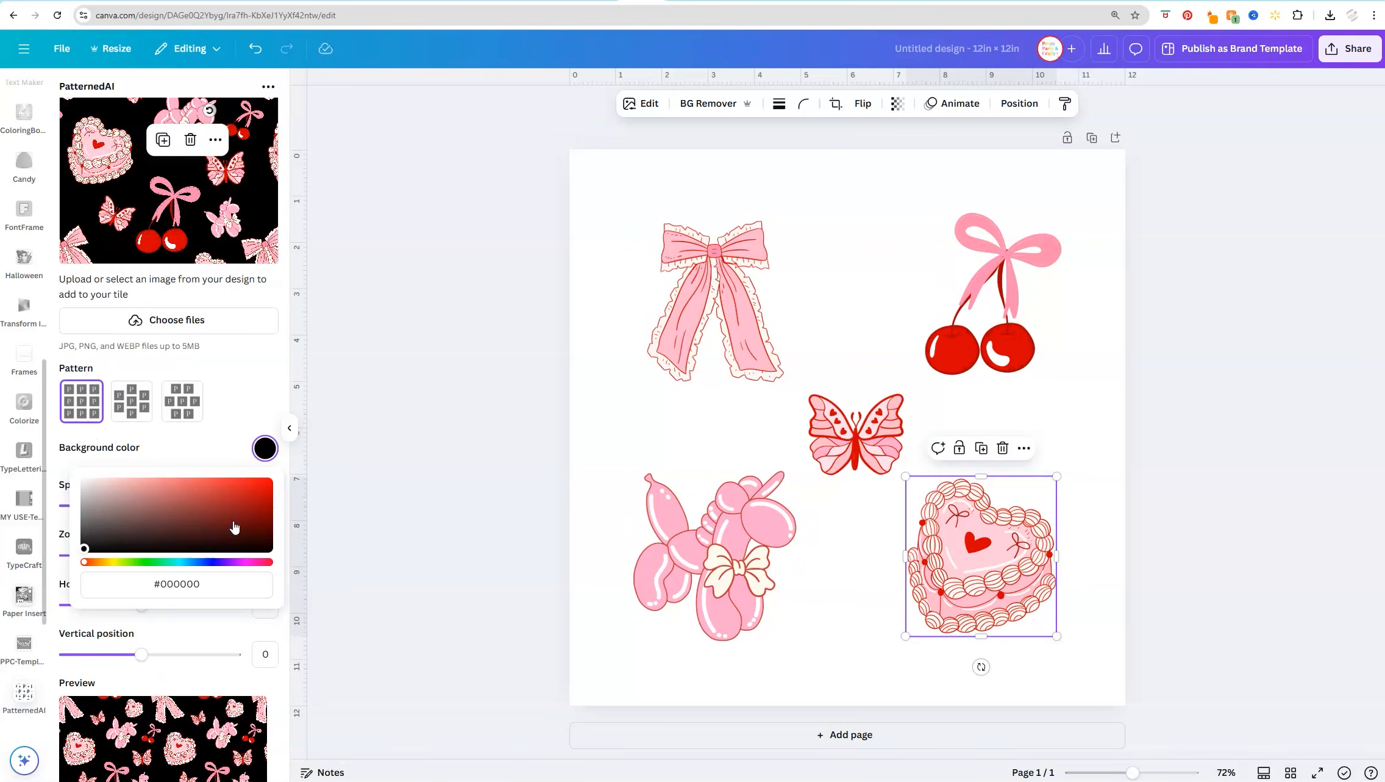
Set the pattern's background color to black and its spacing to 1.15
drag(234, 527, 122, 567)
click(185, 446)
scroll(260, 523, up, 1)
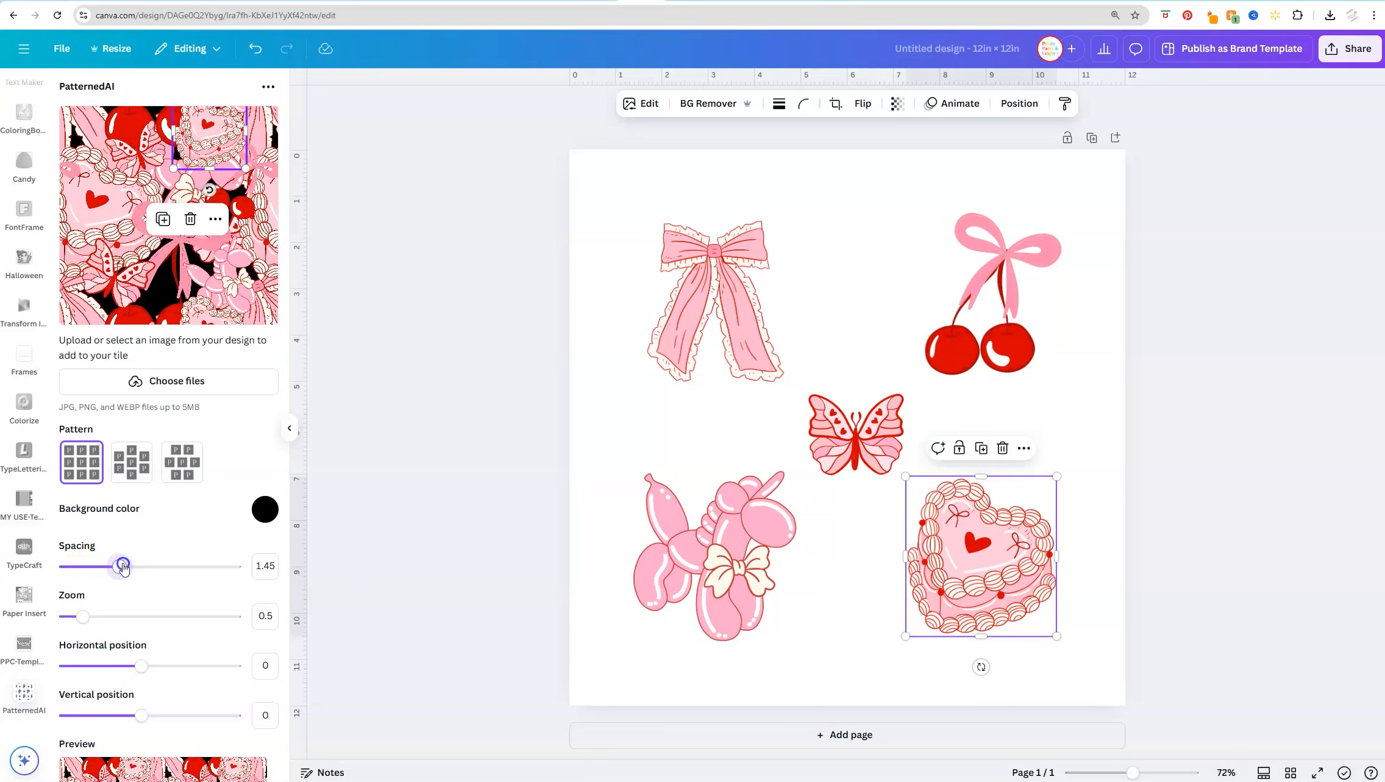
click(639, 436)
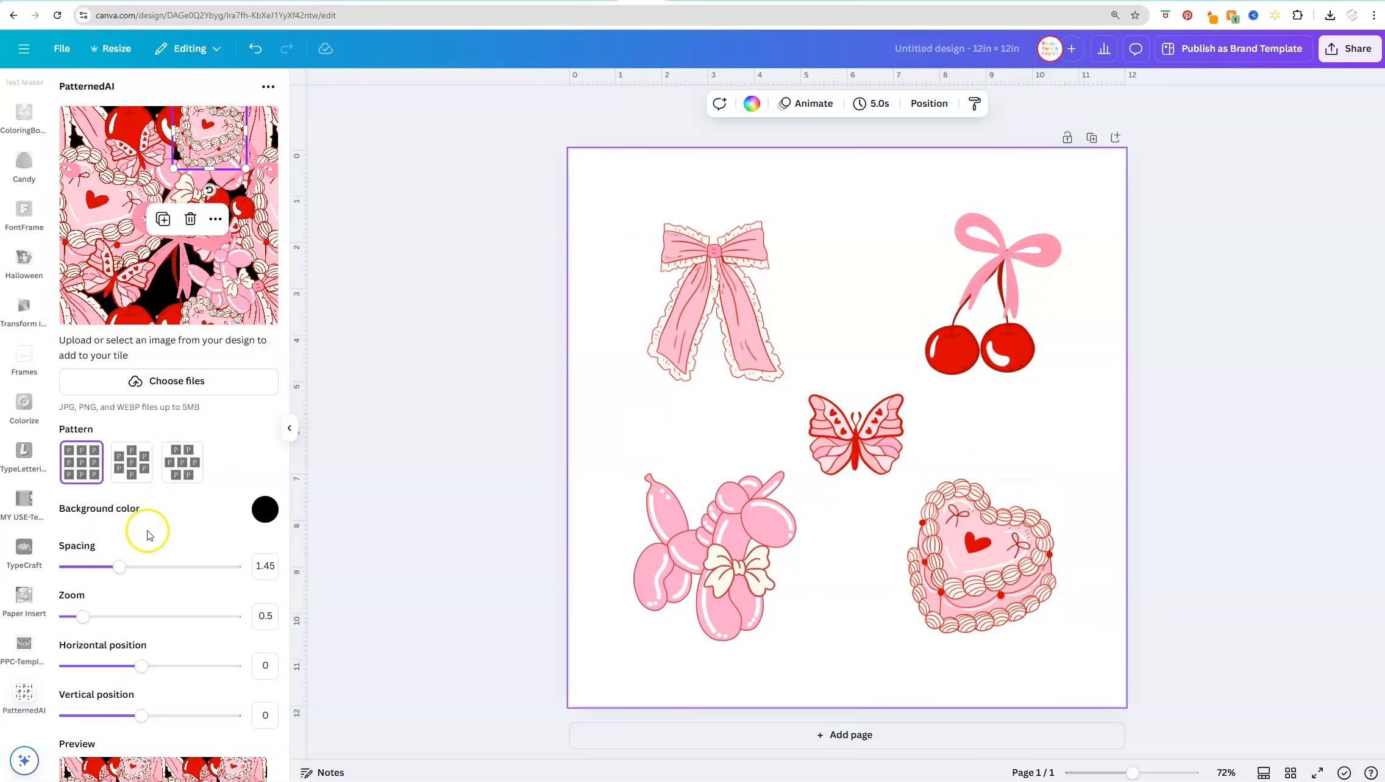
click(164, 290)
mouse_move(117, 565)
mouse_down()
mouse_move(86, 567)
mouse_move(107, 567)
mouse_up()
double_click(275, 570)
text(1.15)
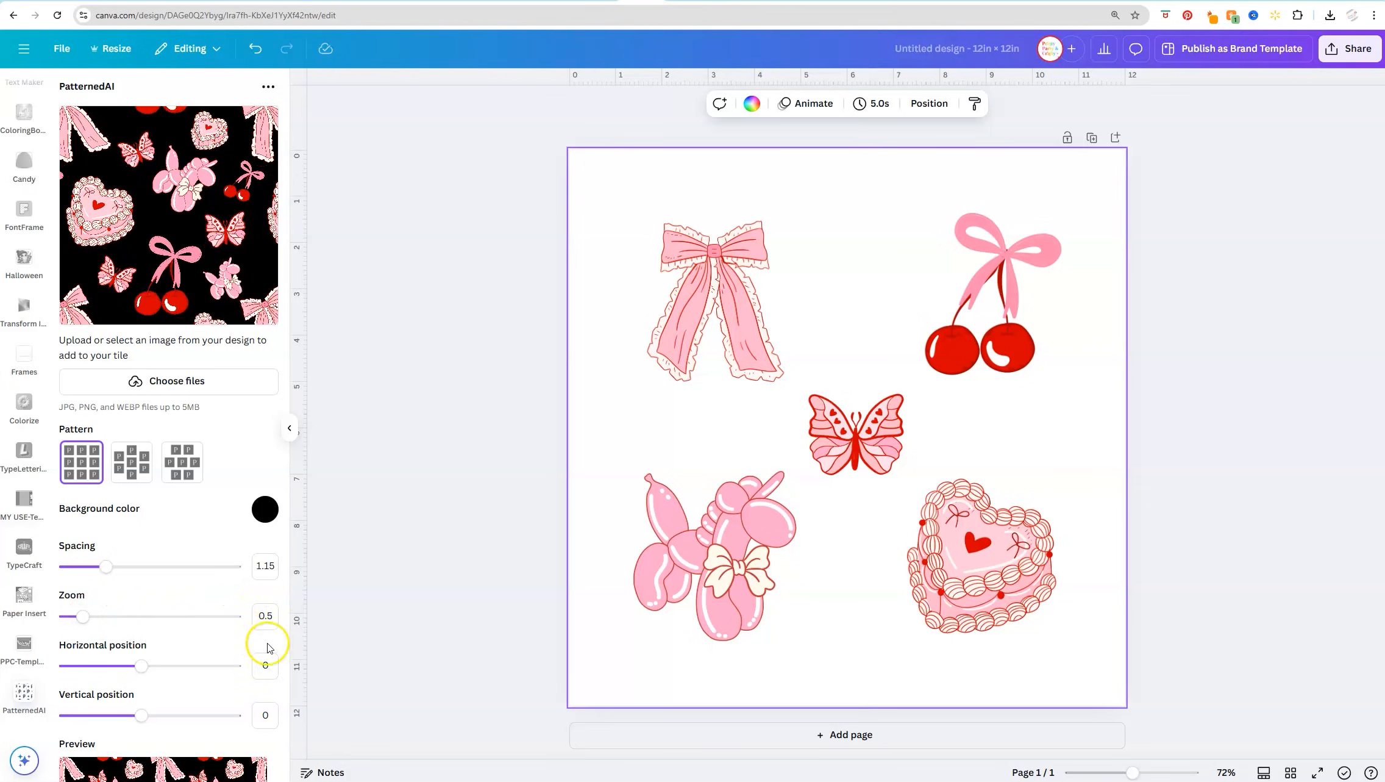
Try a pattern zoom of 1.2, check the preview and return the zoom to 0.5
drag(72, 621, 113, 622)
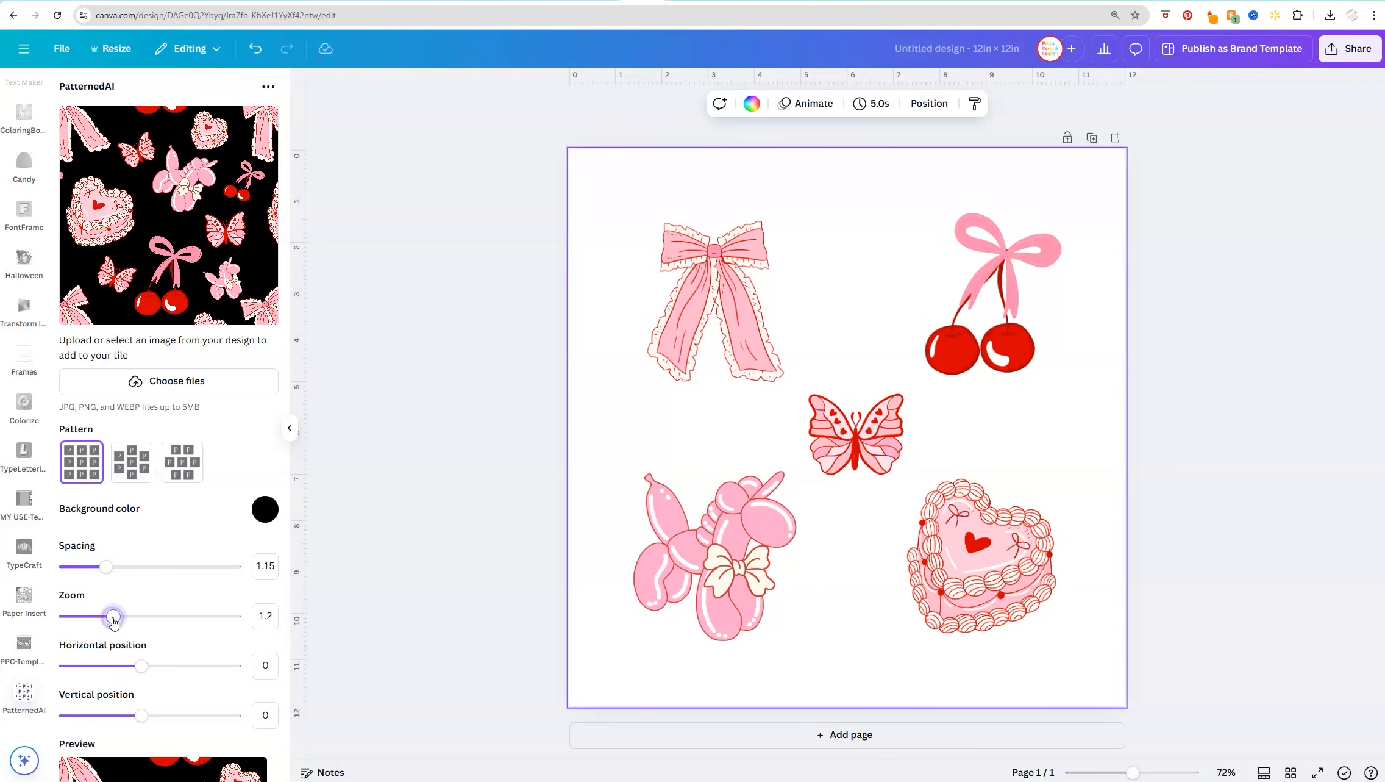
scroll(177, 706, down, 2)
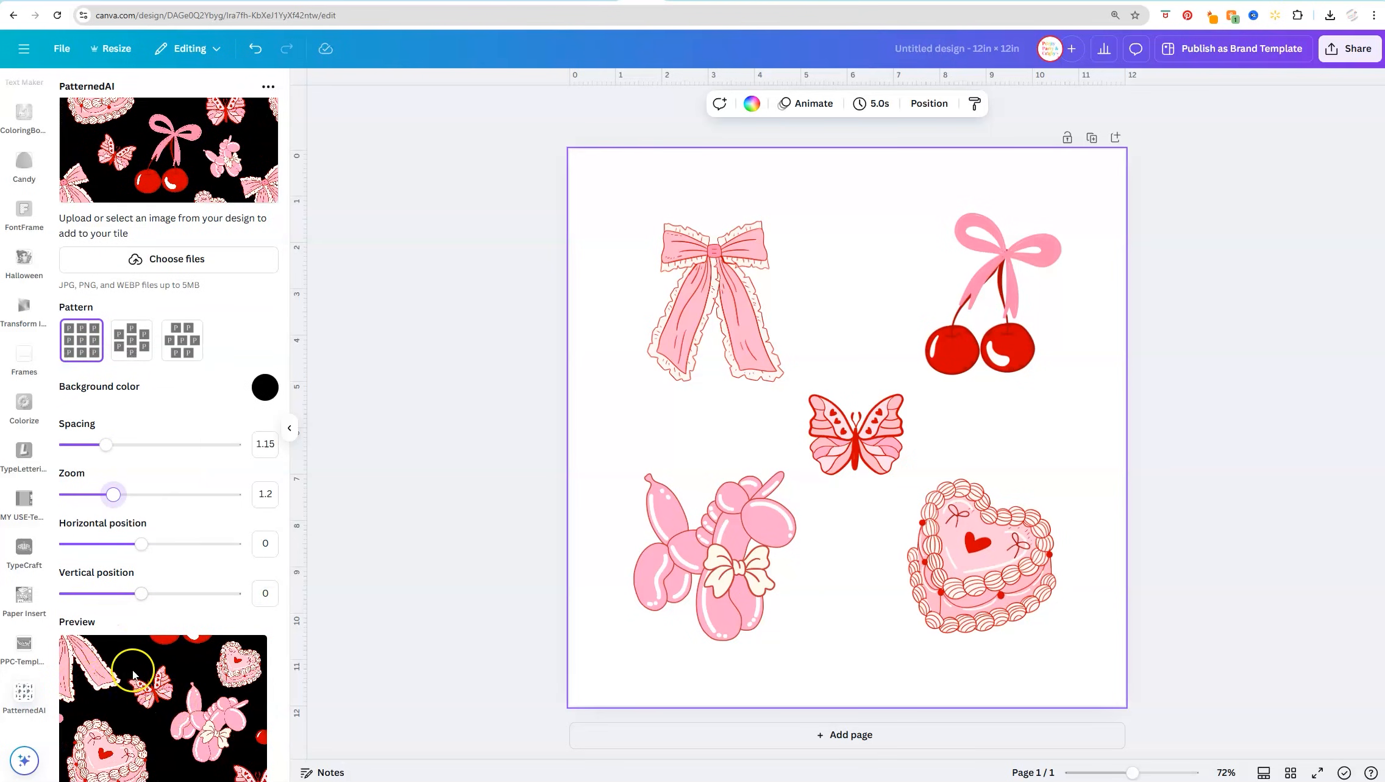
drag(112, 494, 85, 500)
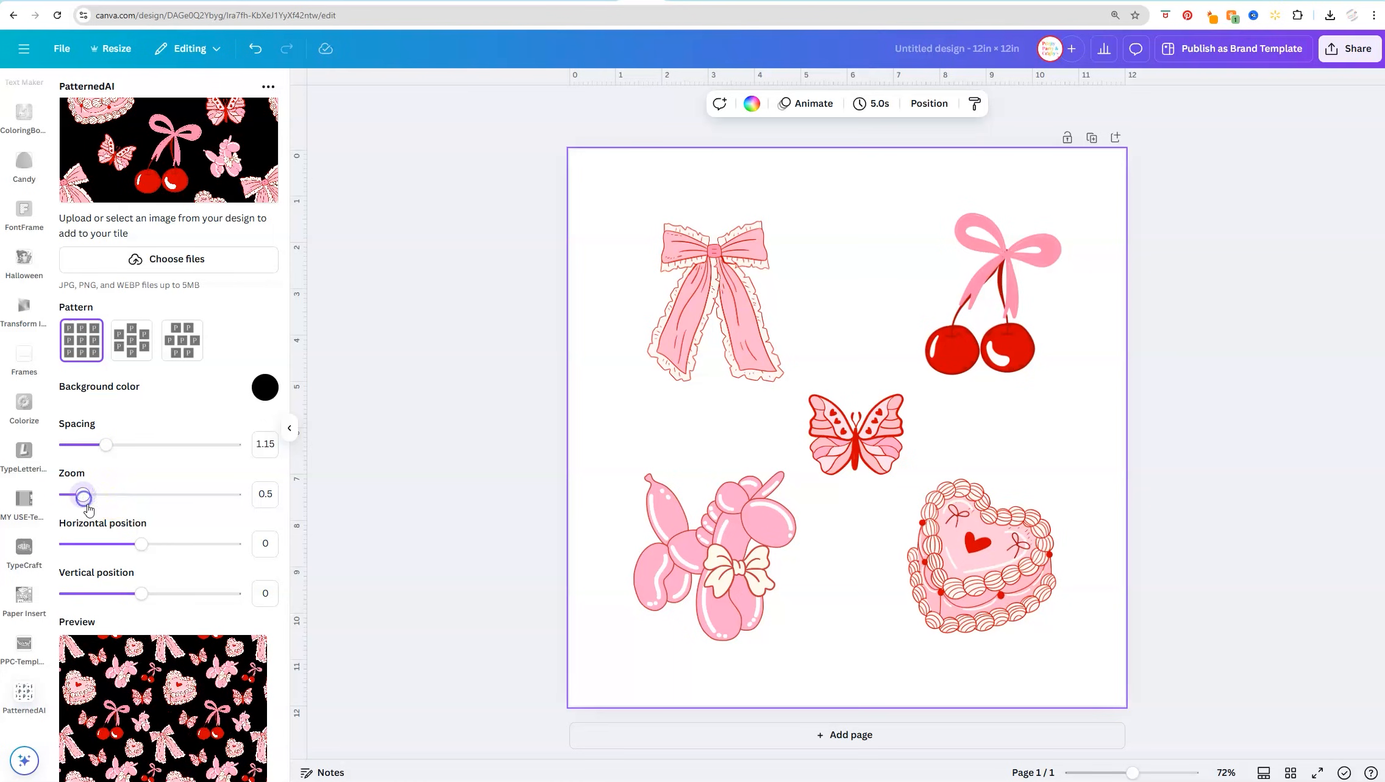
scroll(184, 515, down, 2)
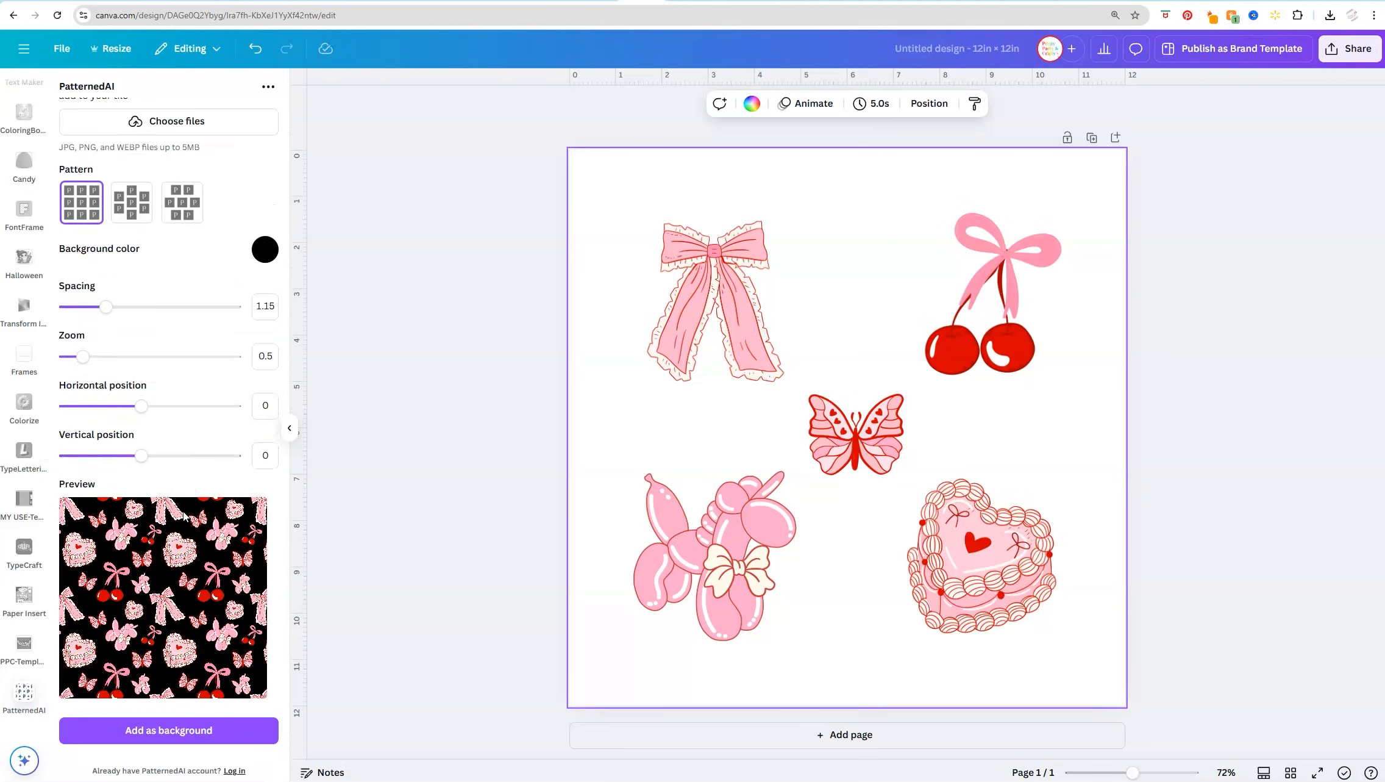
scroll(184, 515, down, 1)
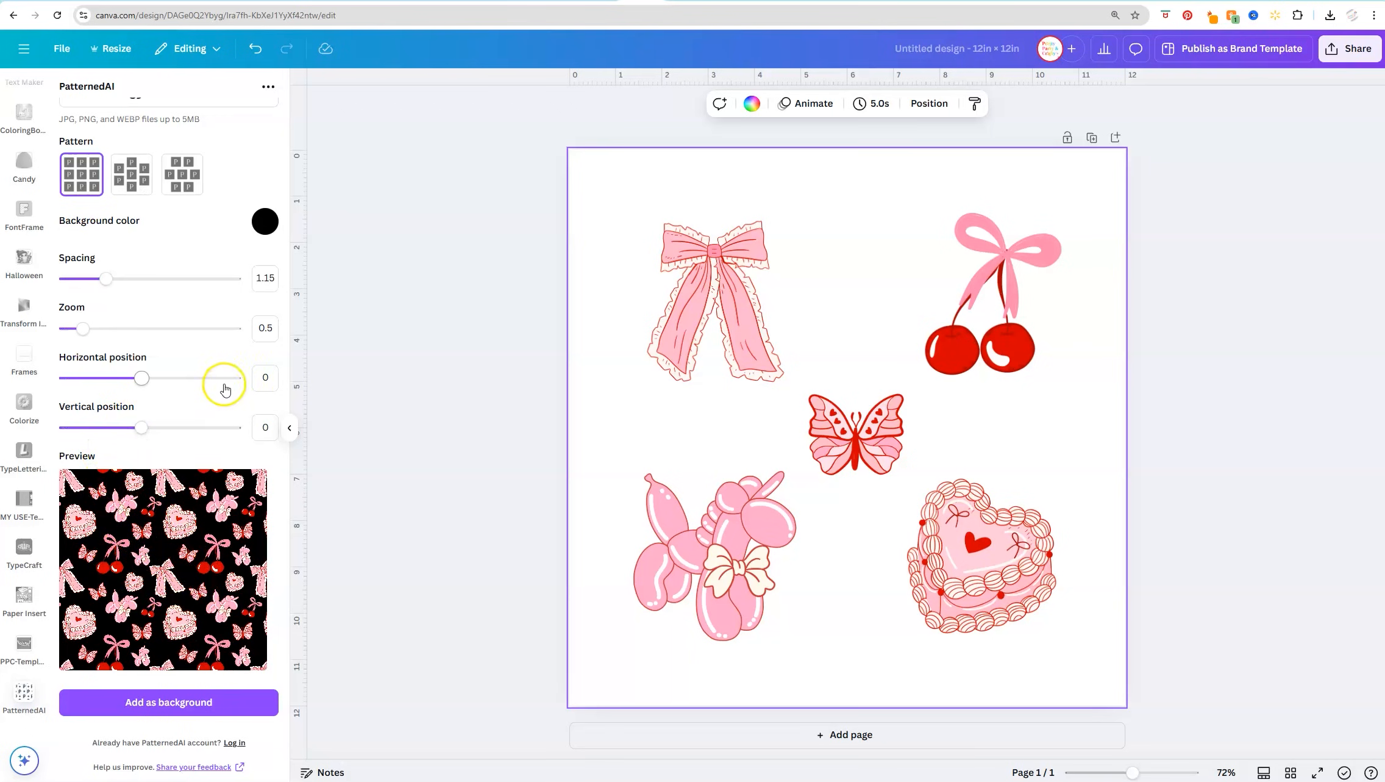
Try a horizontal and a vertical pattern position of 0.55, resetting each one to 0
drag(105, 383, 243, 393)
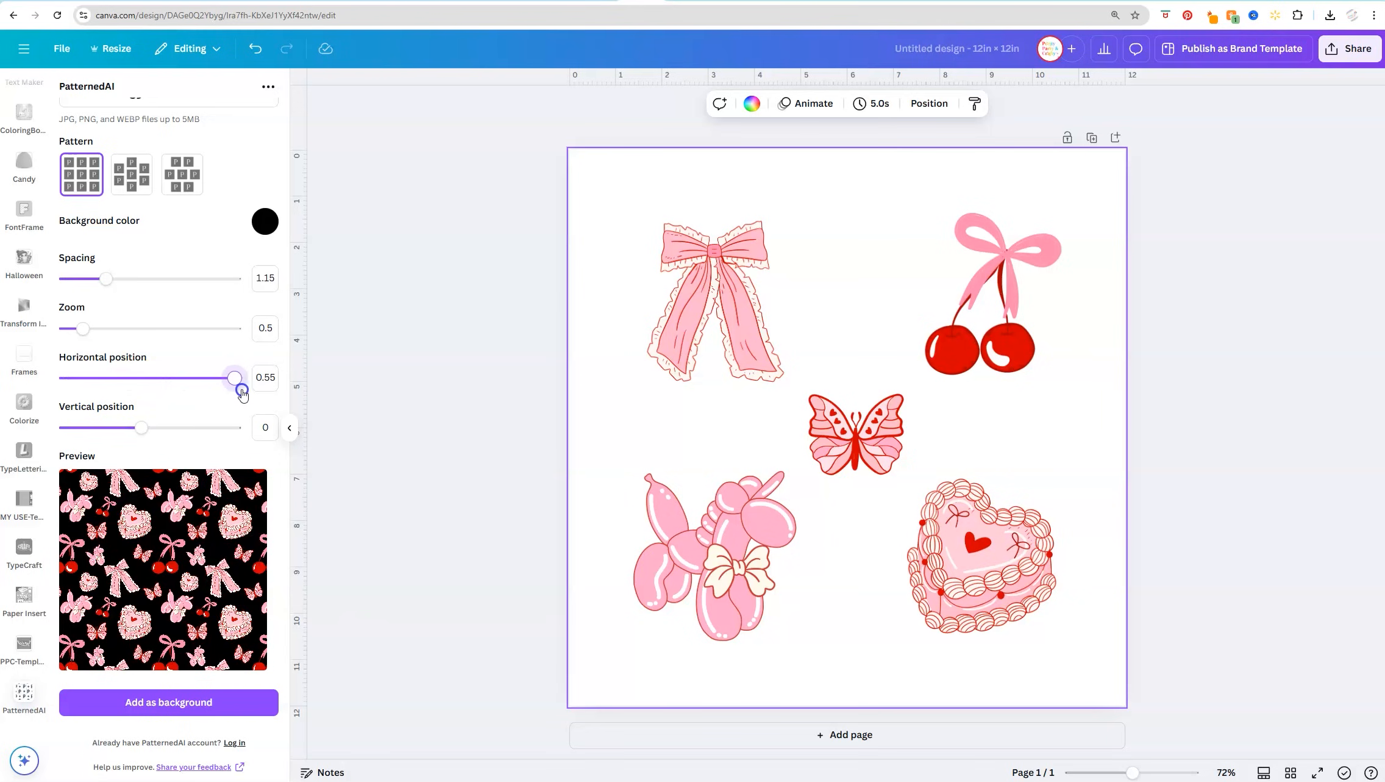
click(263, 383)
click(146, 396)
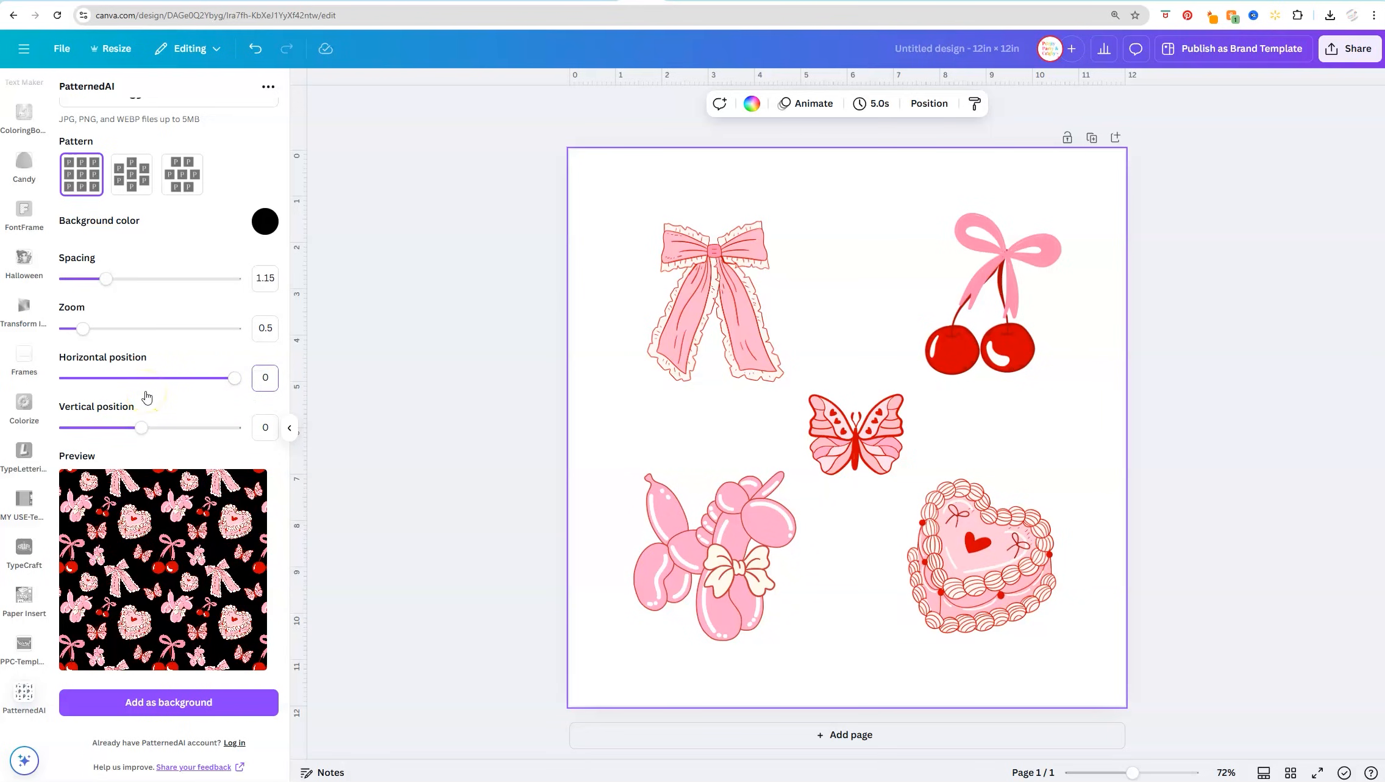
drag(141, 427, 274, 438)
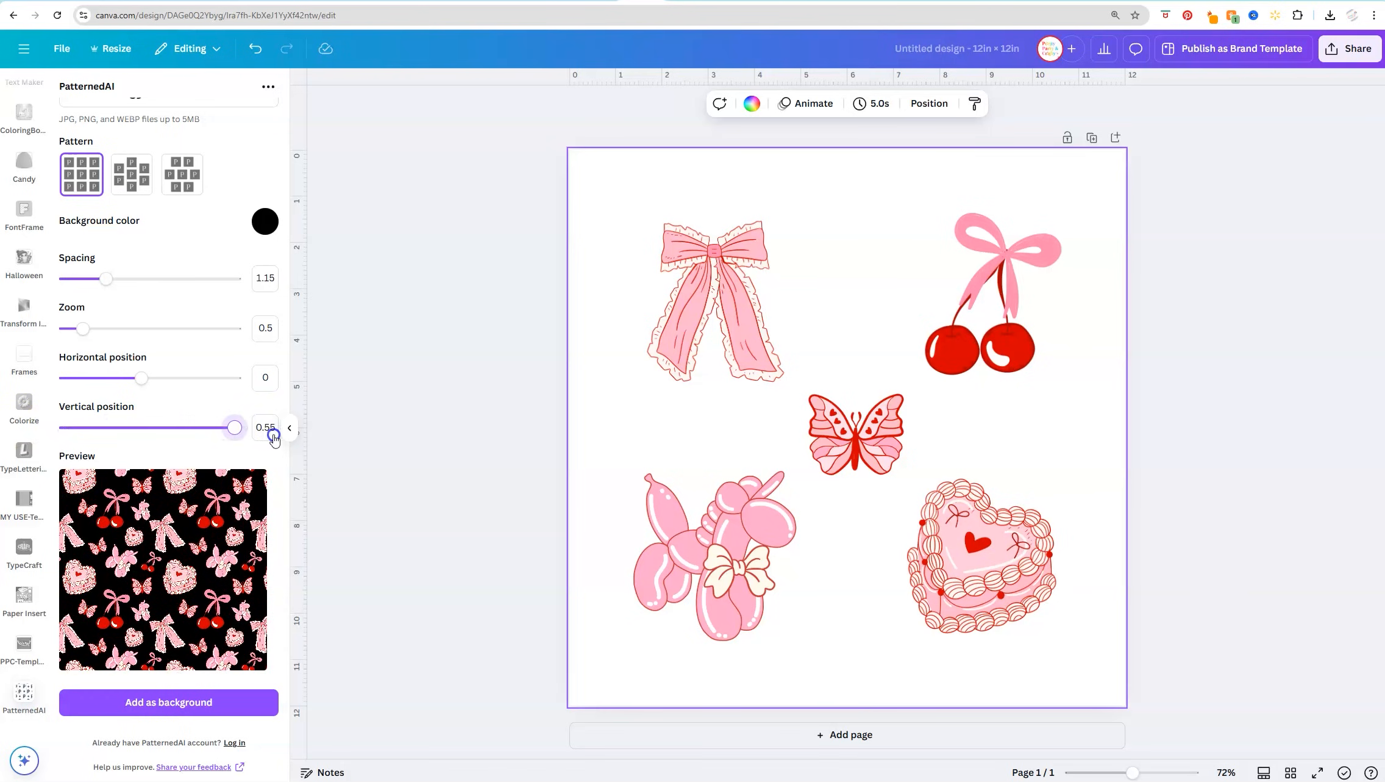
double_click(263, 431)
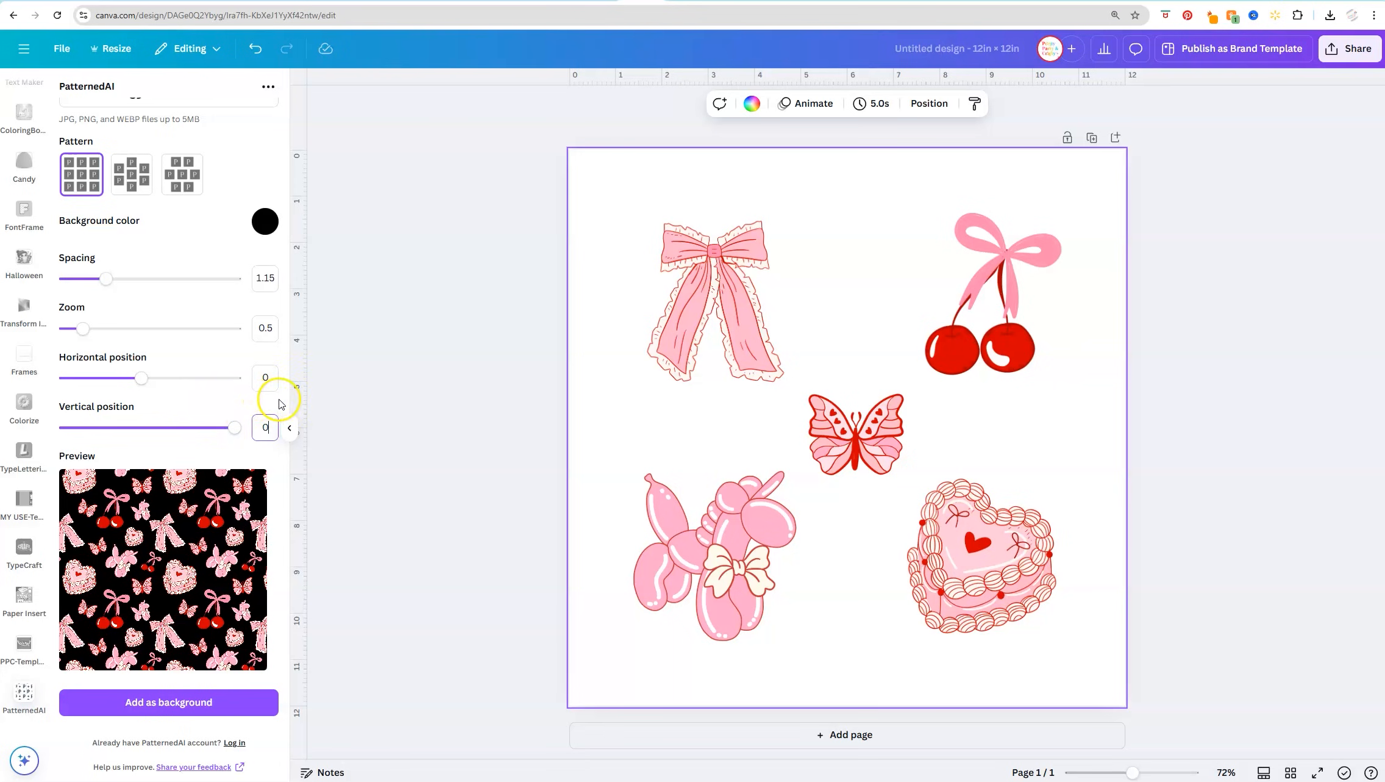
key(Return)
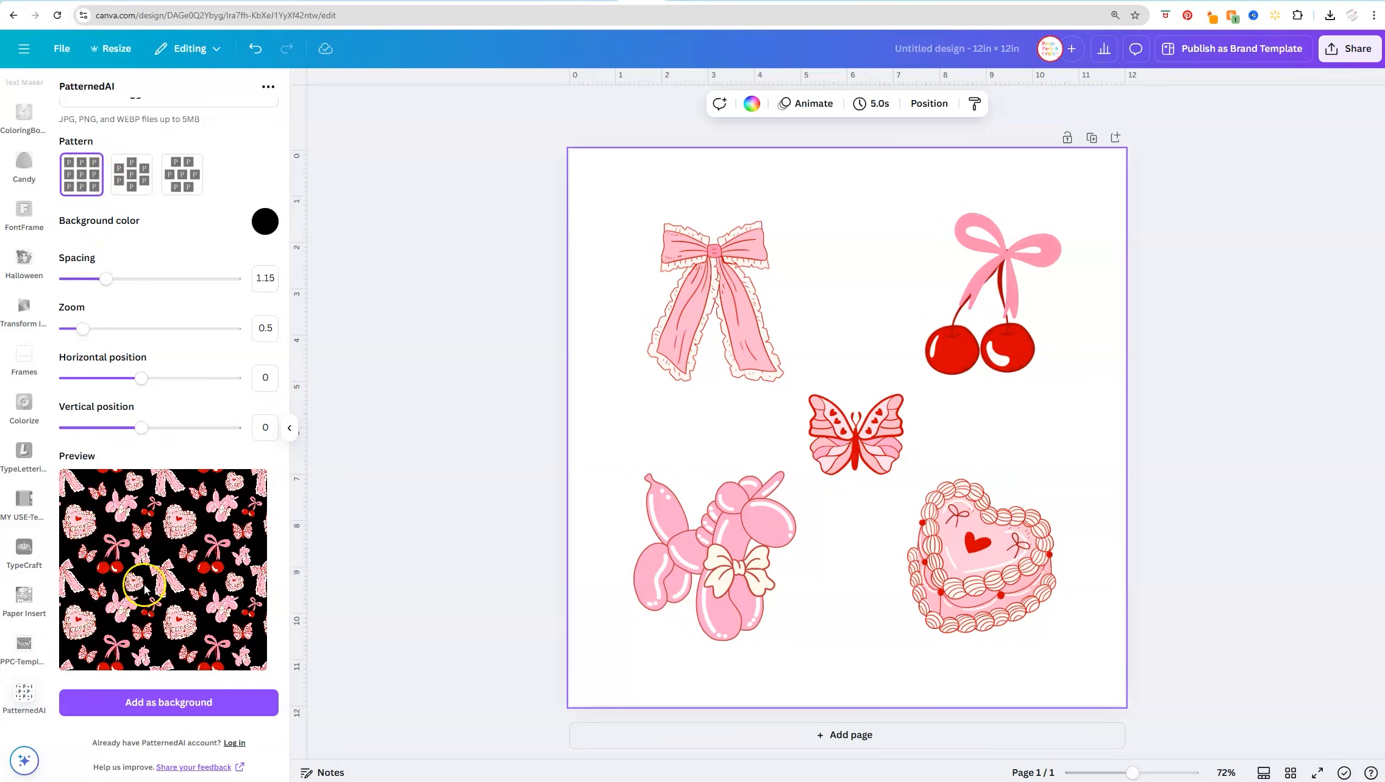
Preview the column-staggered and row-staggered pattern layouts, and return to the straight grid layout
click(130, 176)
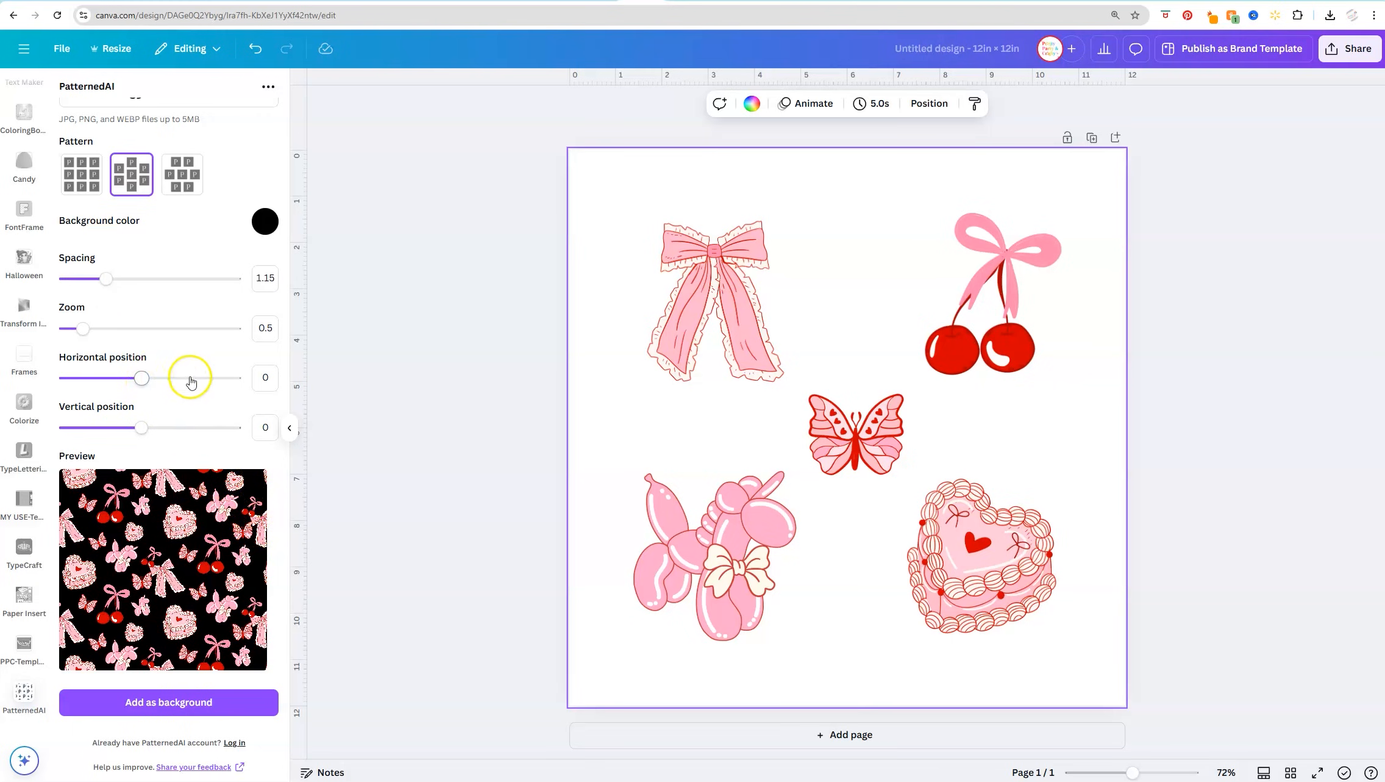
click(183, 177)
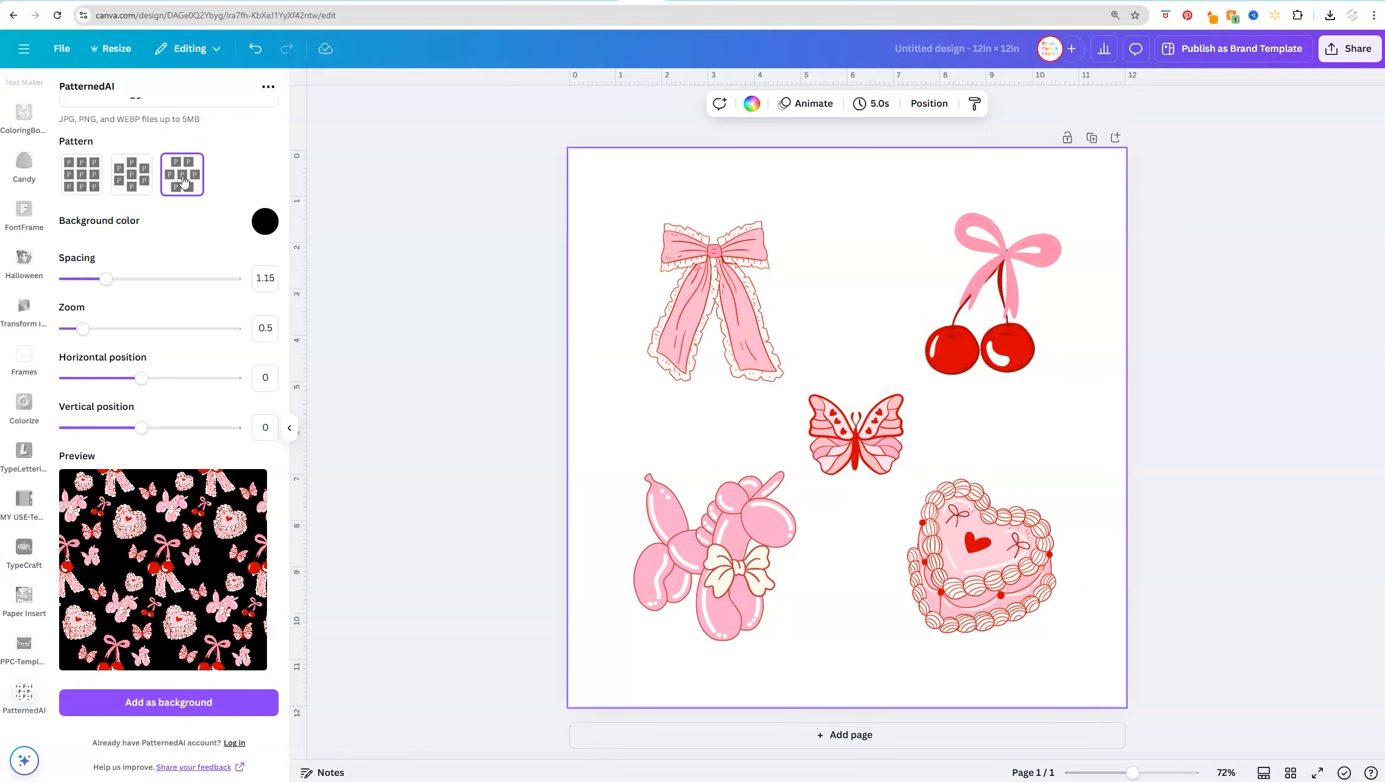
click(89, 176)
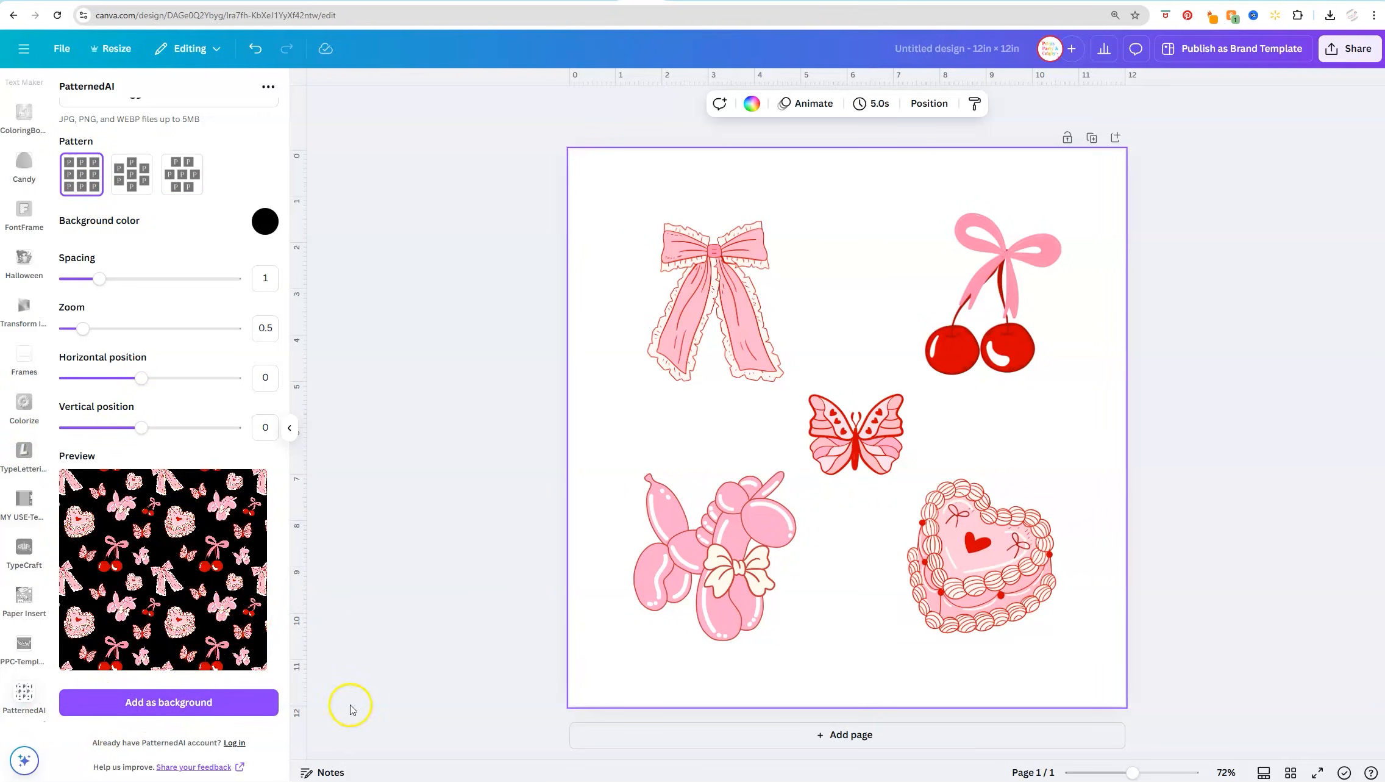
Add a second page and fill it with the black pattern as its background
click(658, 736)
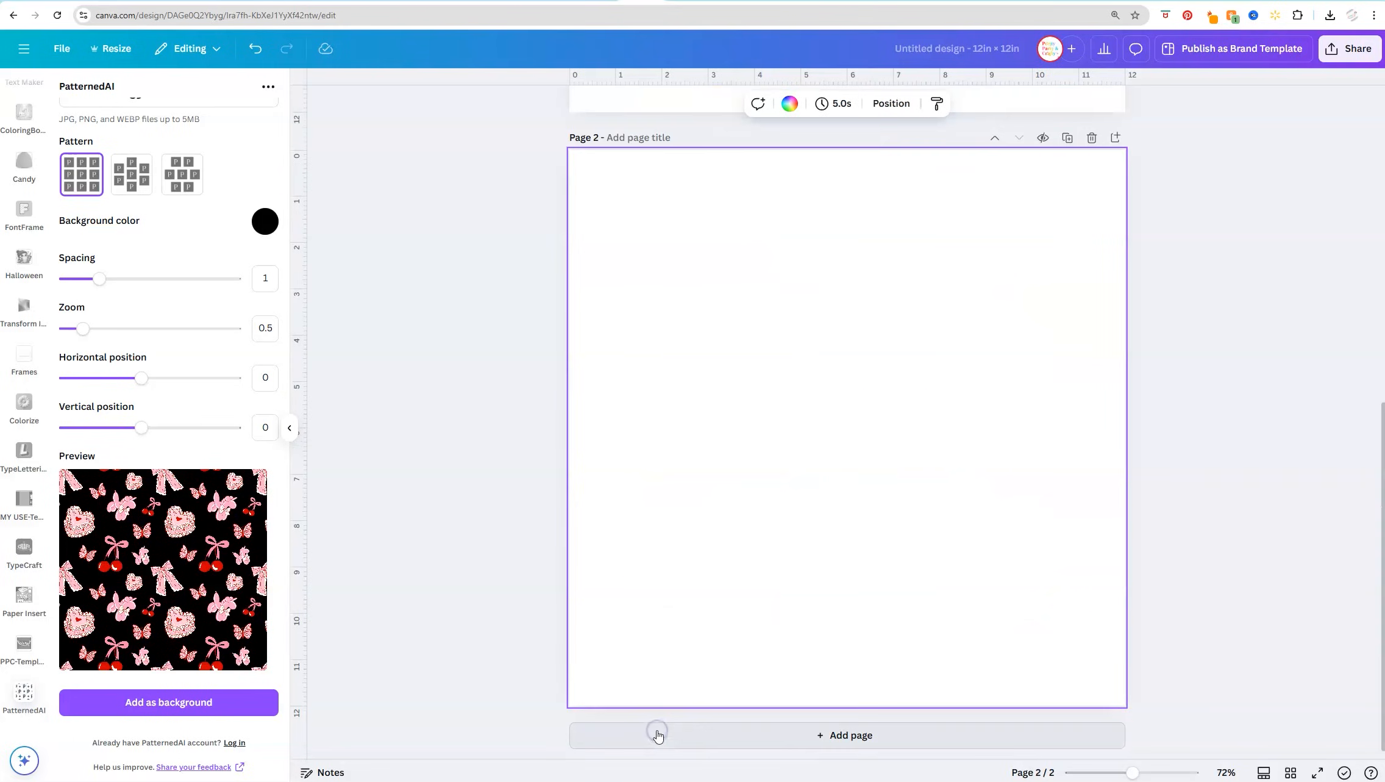
click(189, 710)
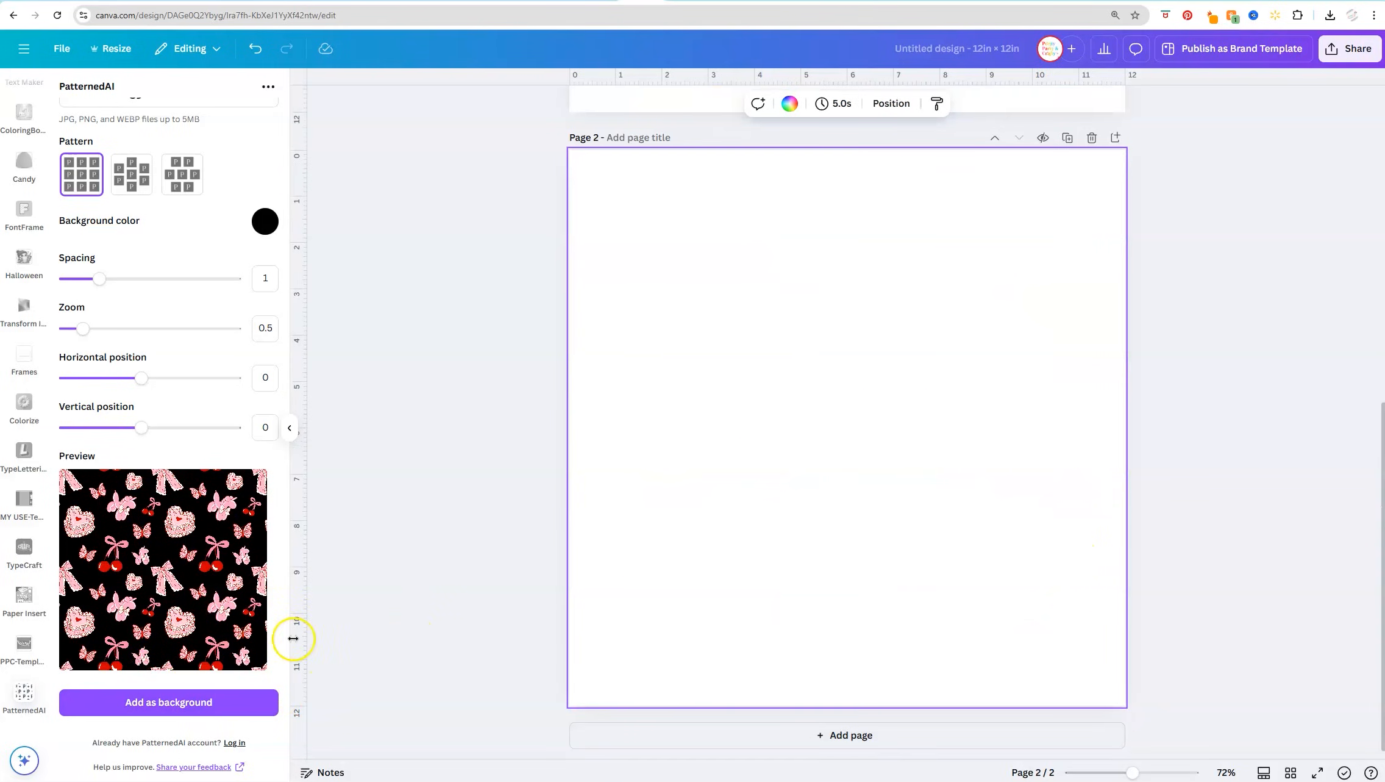
click(187, 706)
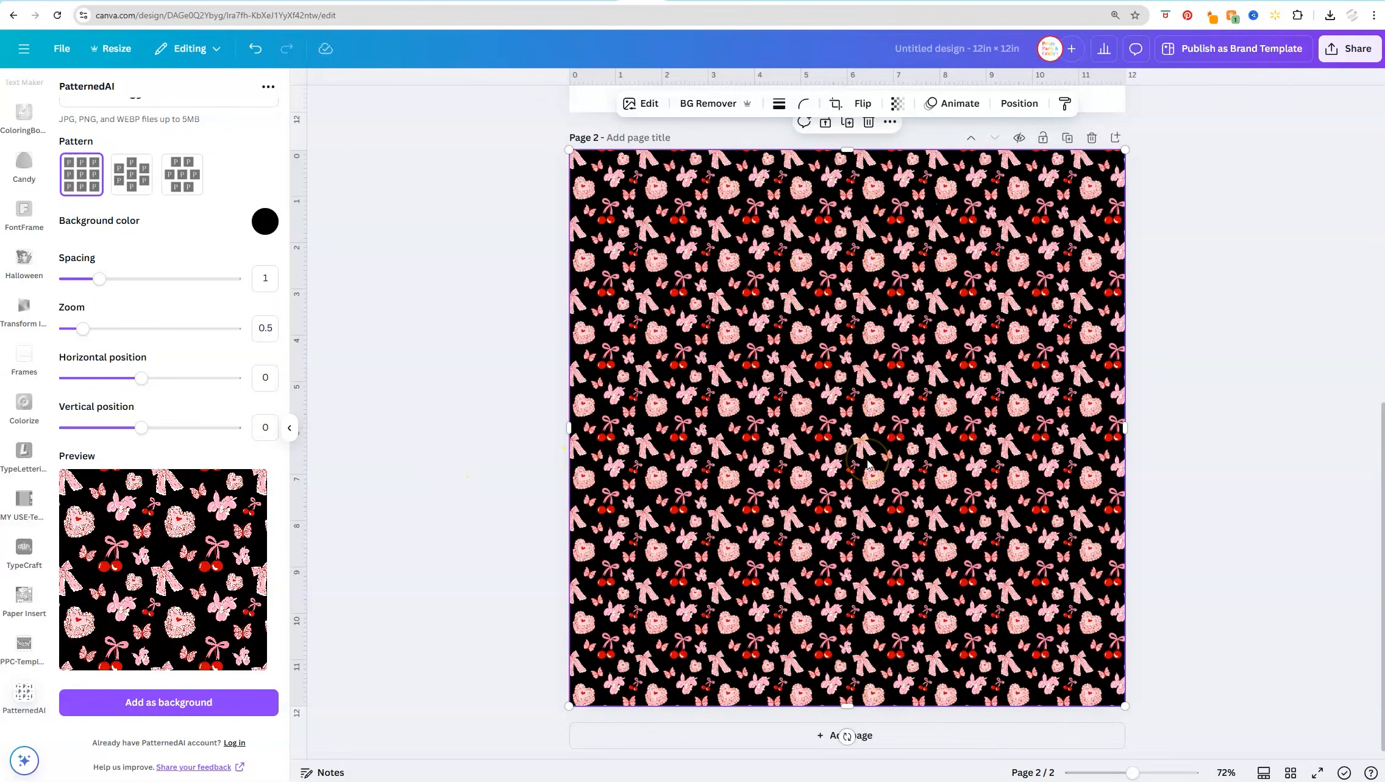
Add a third page and fill it with the pattern at zoom 1 on a light gray (#C3C2C2) background color
click(771, 738)
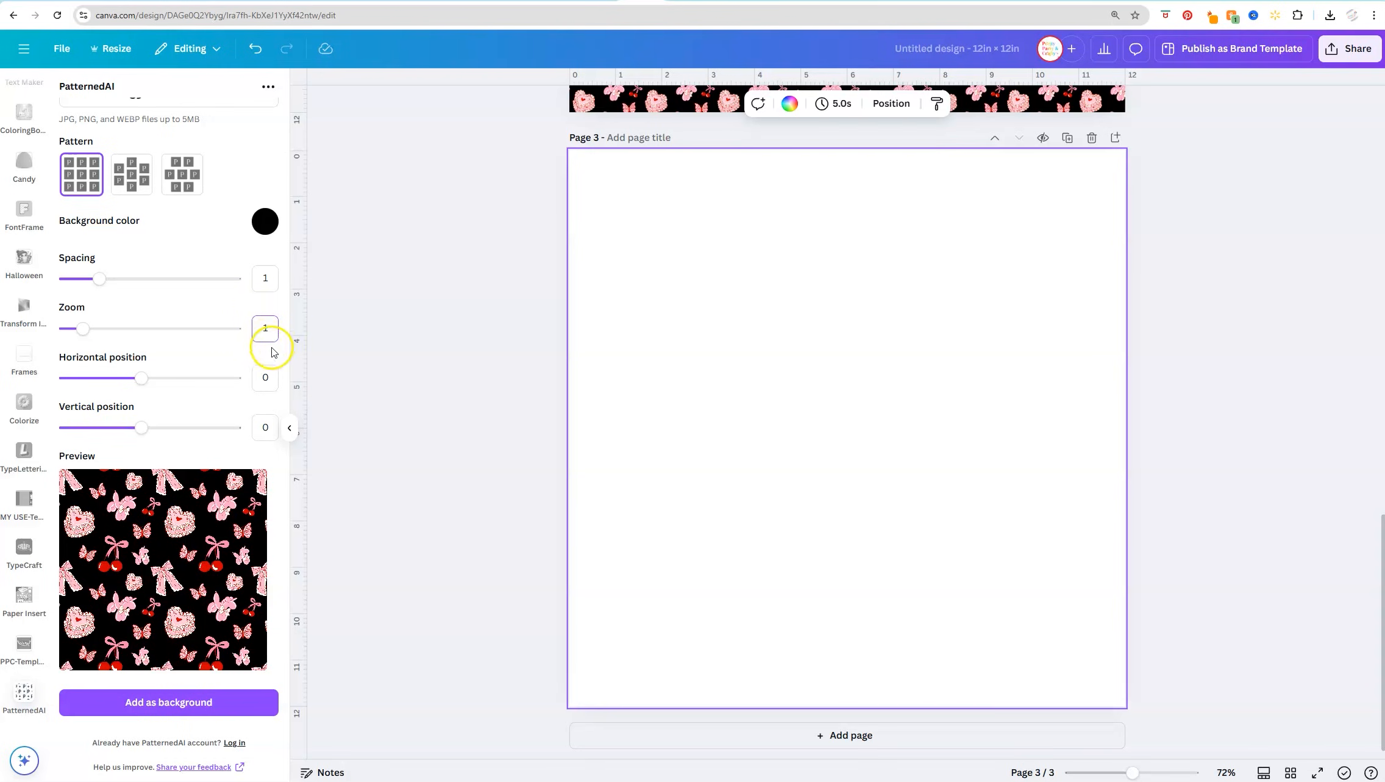
click(265, 221)
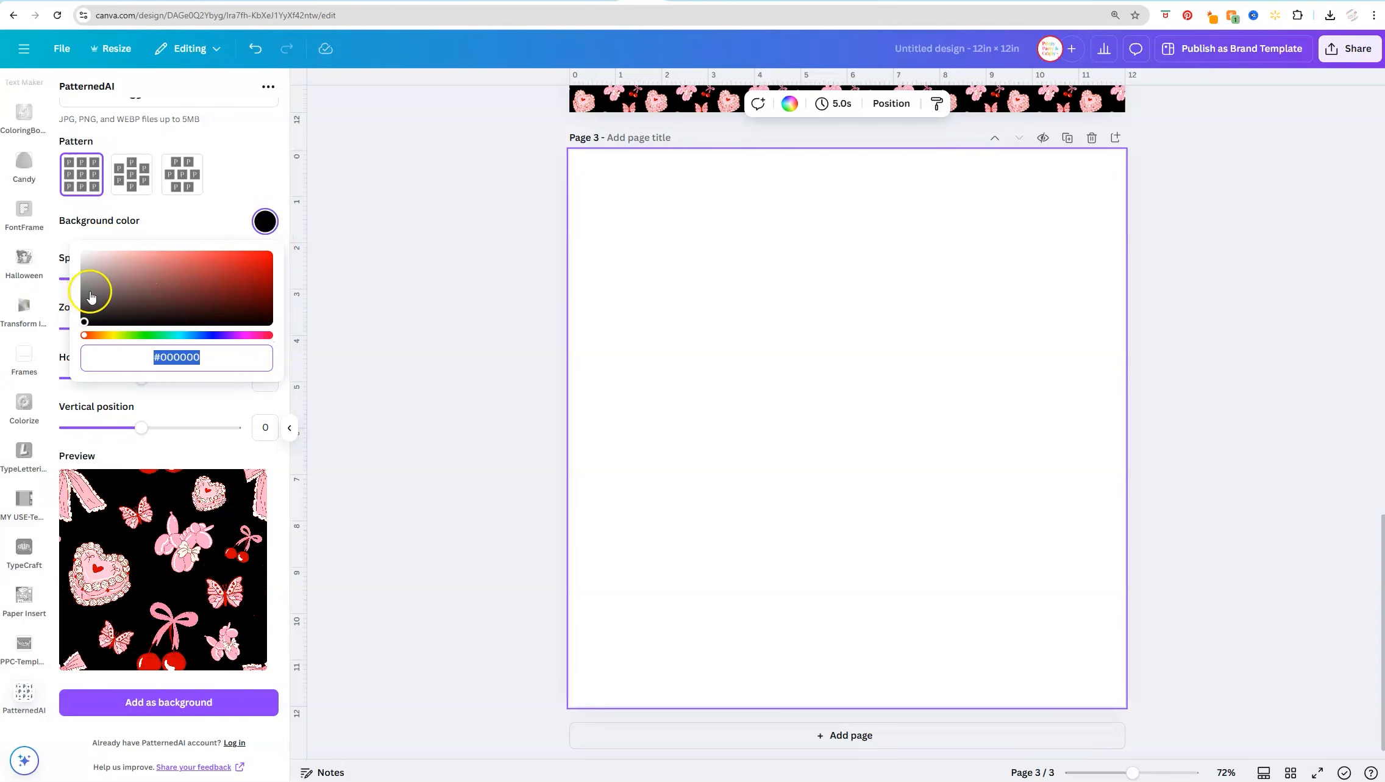
drag(111, 288, 83, 274)
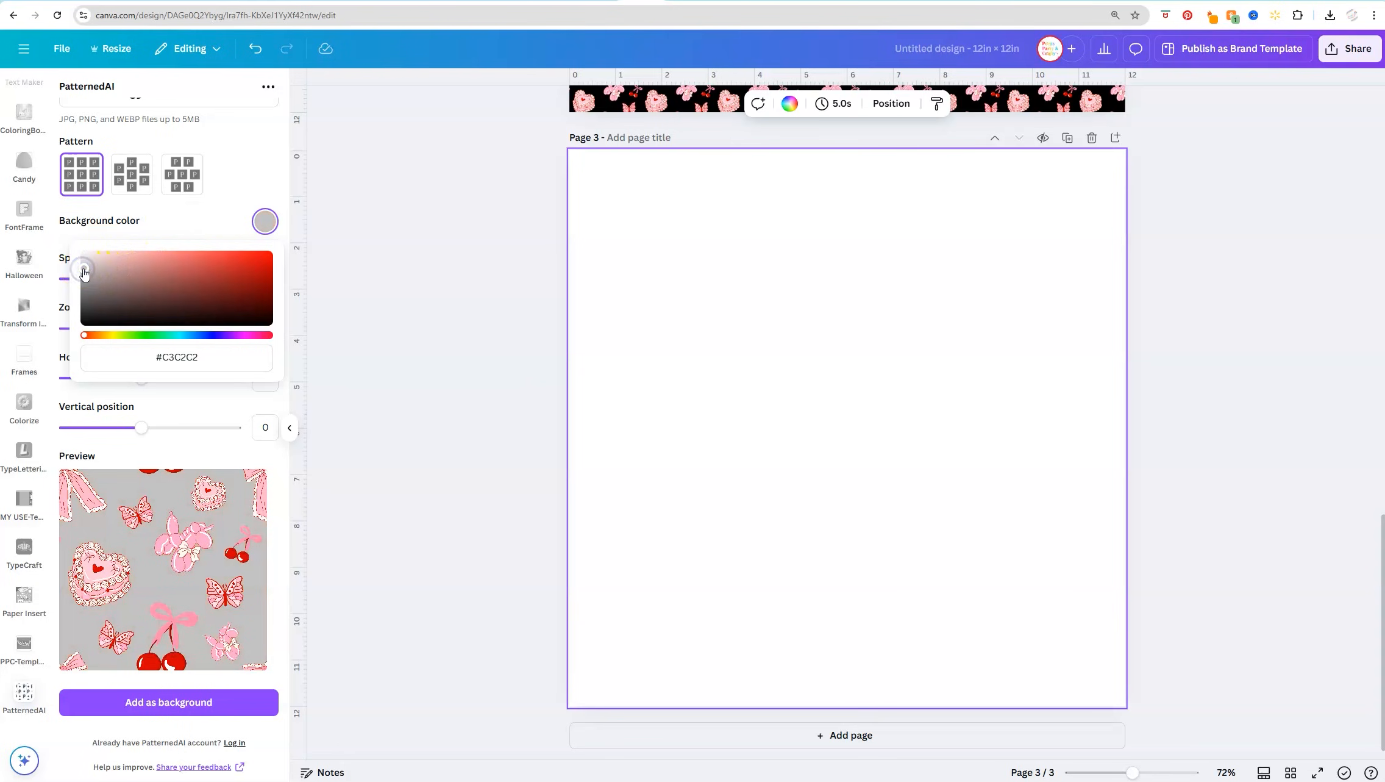
key(Escape)
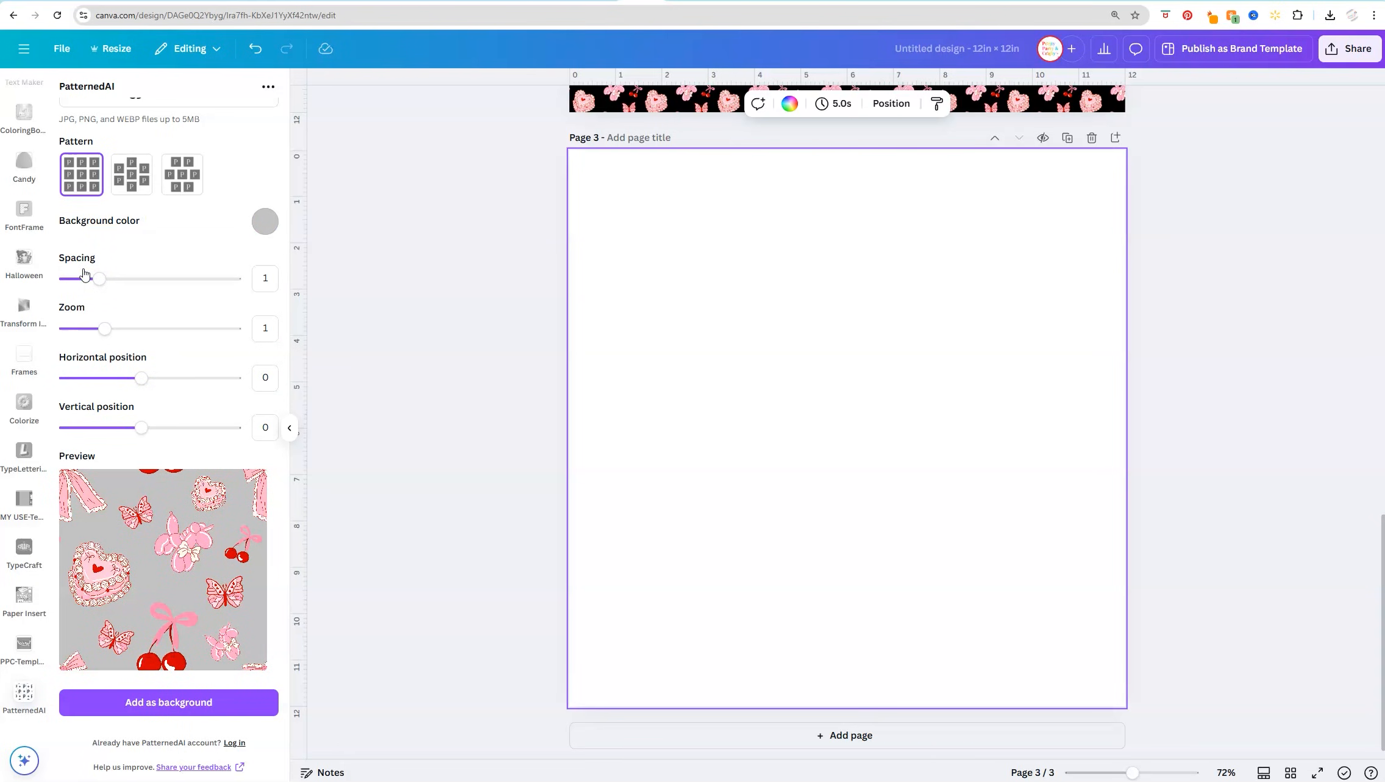
click(239, 716)
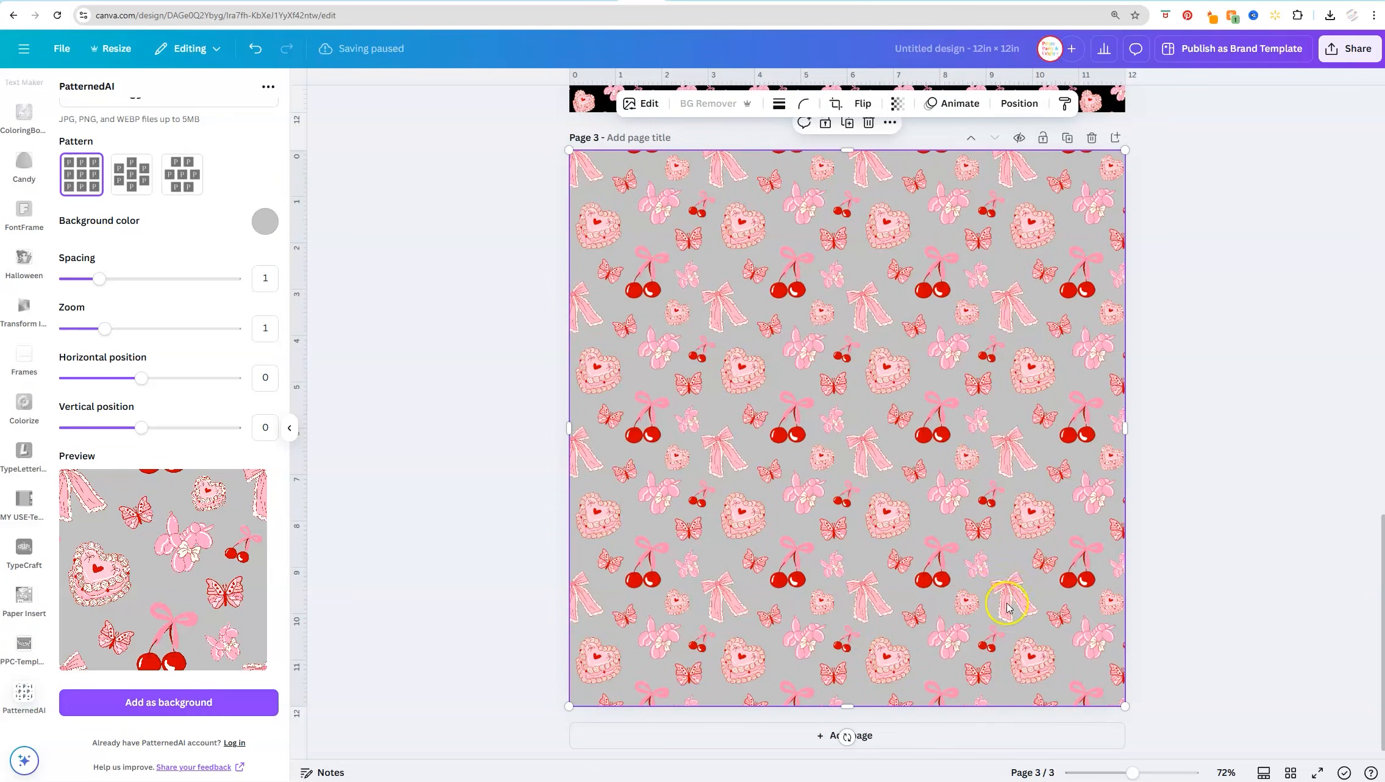
scroll(1165, 540, up, 4)
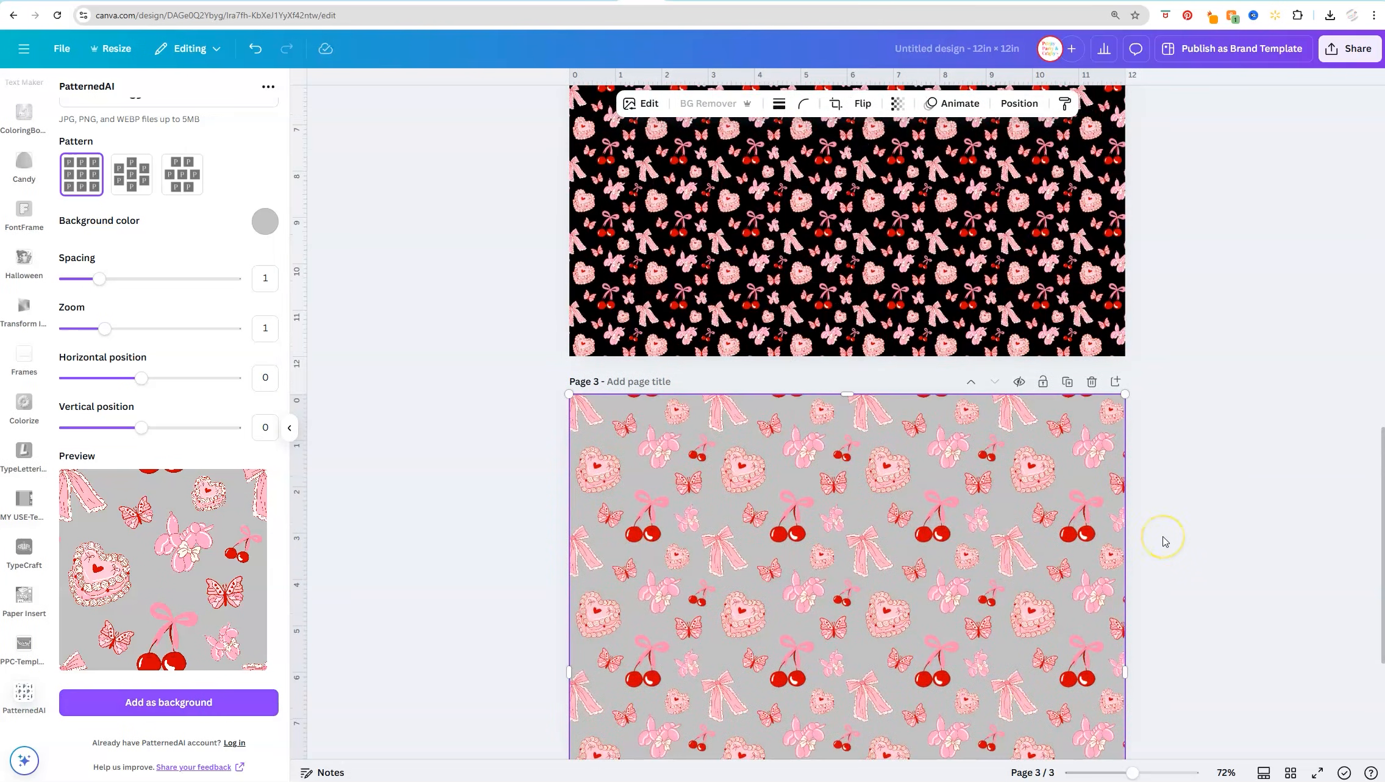
scroll(1153, 546, down, 2)
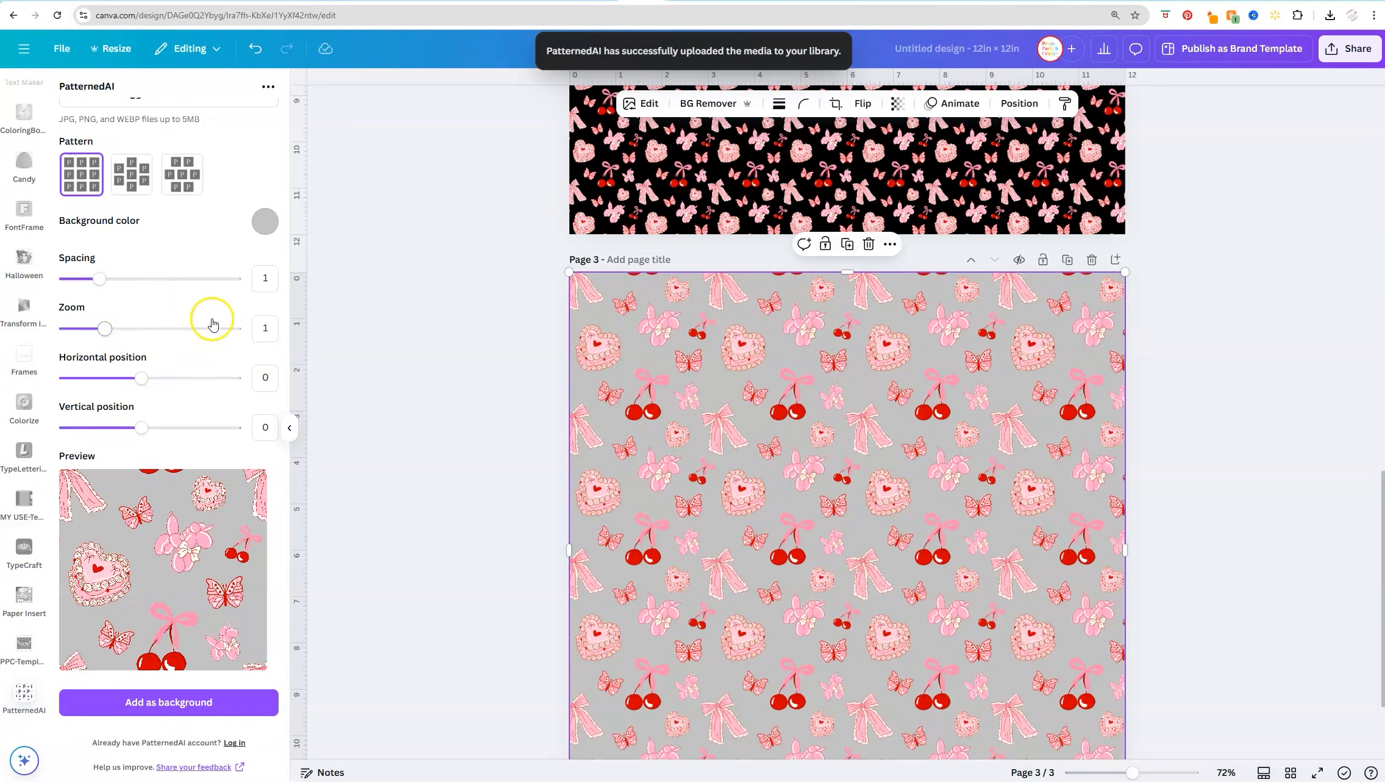
Set the pattern's spacing to 1.05 and its background color to white (#FFFFFF)
scroll(181, 277, up, 2)
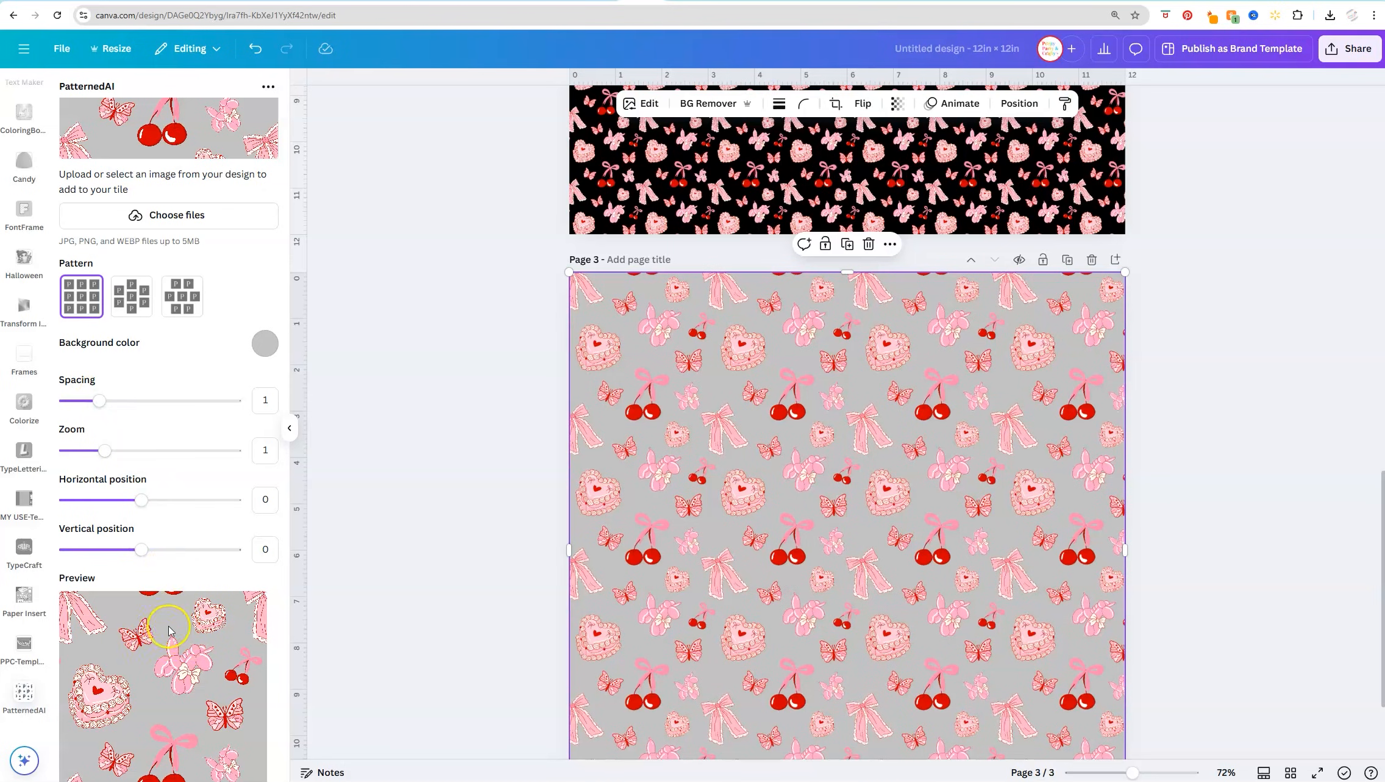
drag(99, 401, 106, 410)
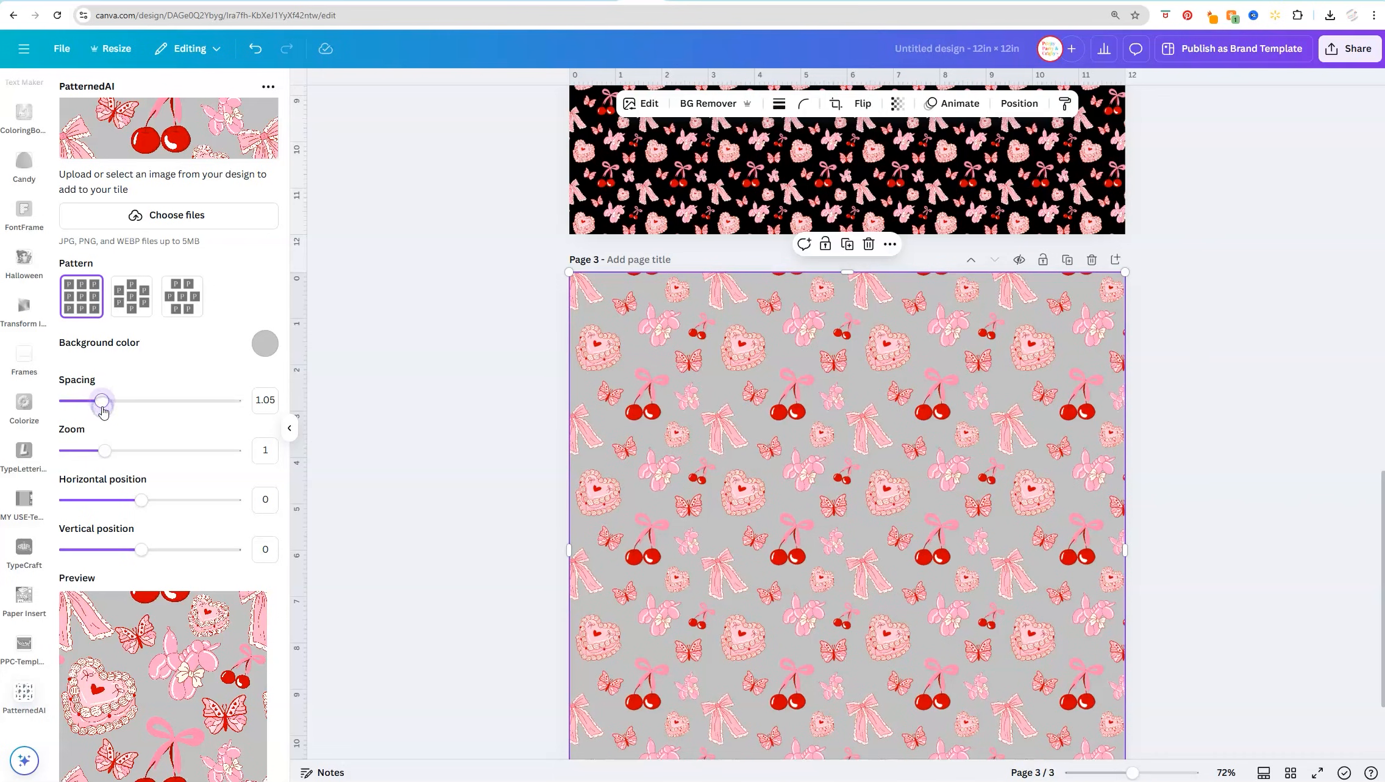
click(264, 343)
drag(139, 394, 55, 364)
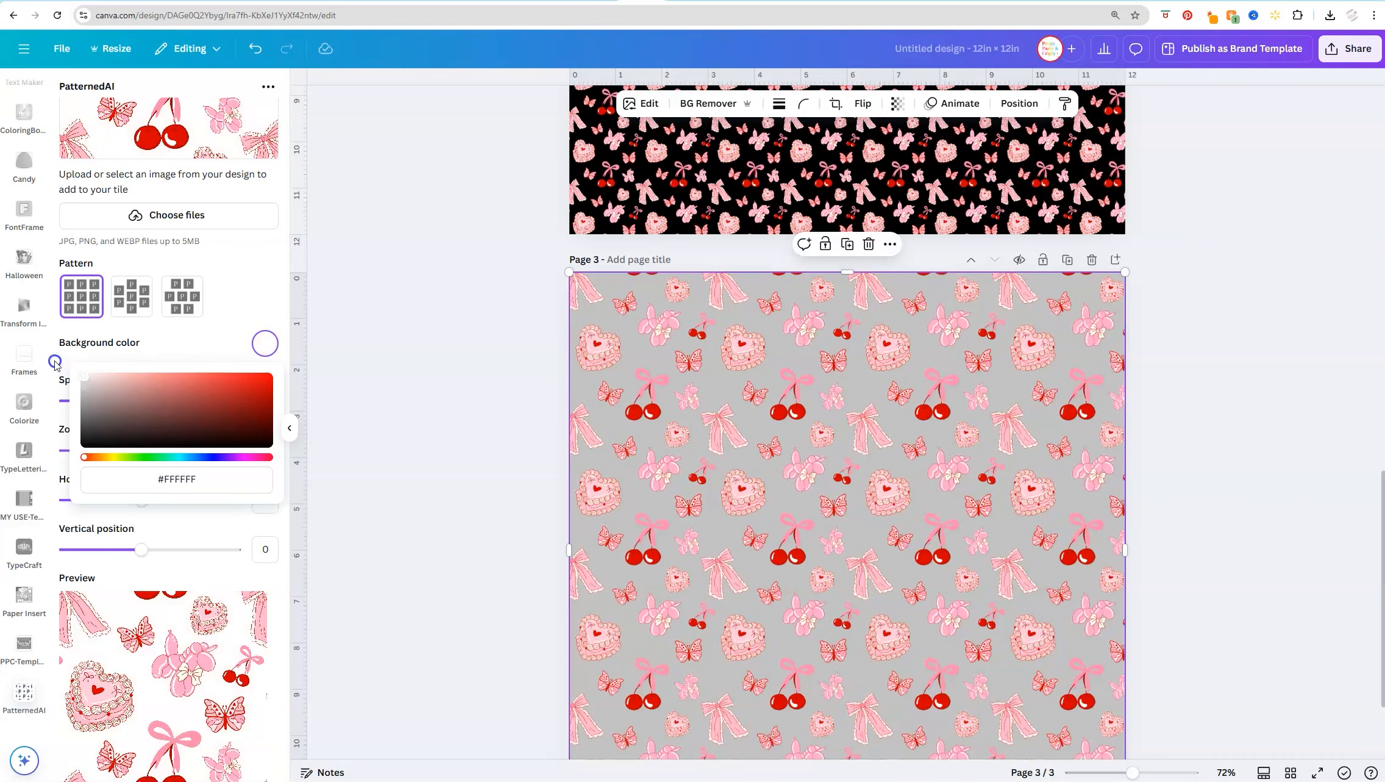
click(69, 357)
scroll(579, 573, down, 2)
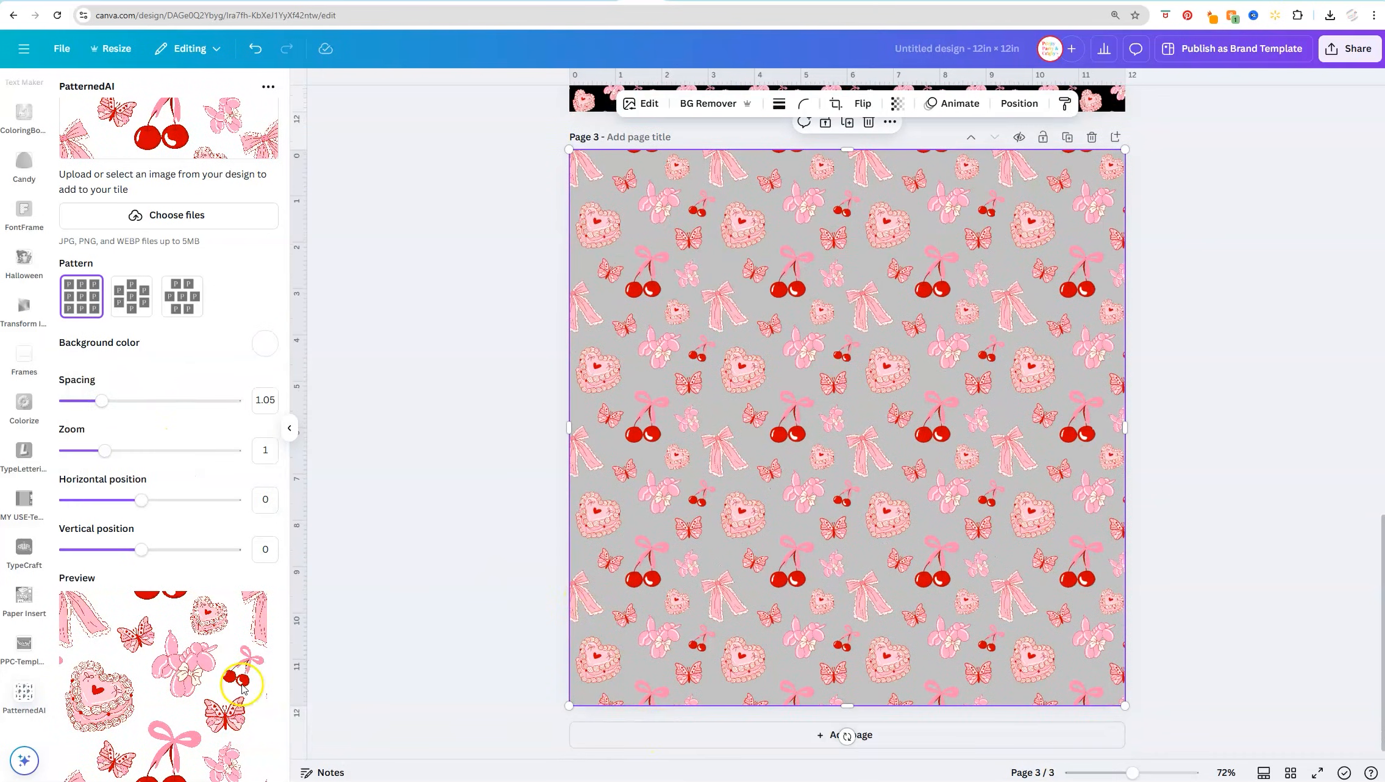
Add the white pattern as a background and move it from page 3 to fill a new fourth page
scroll(240, 685, down, 2)
click(233, 702)
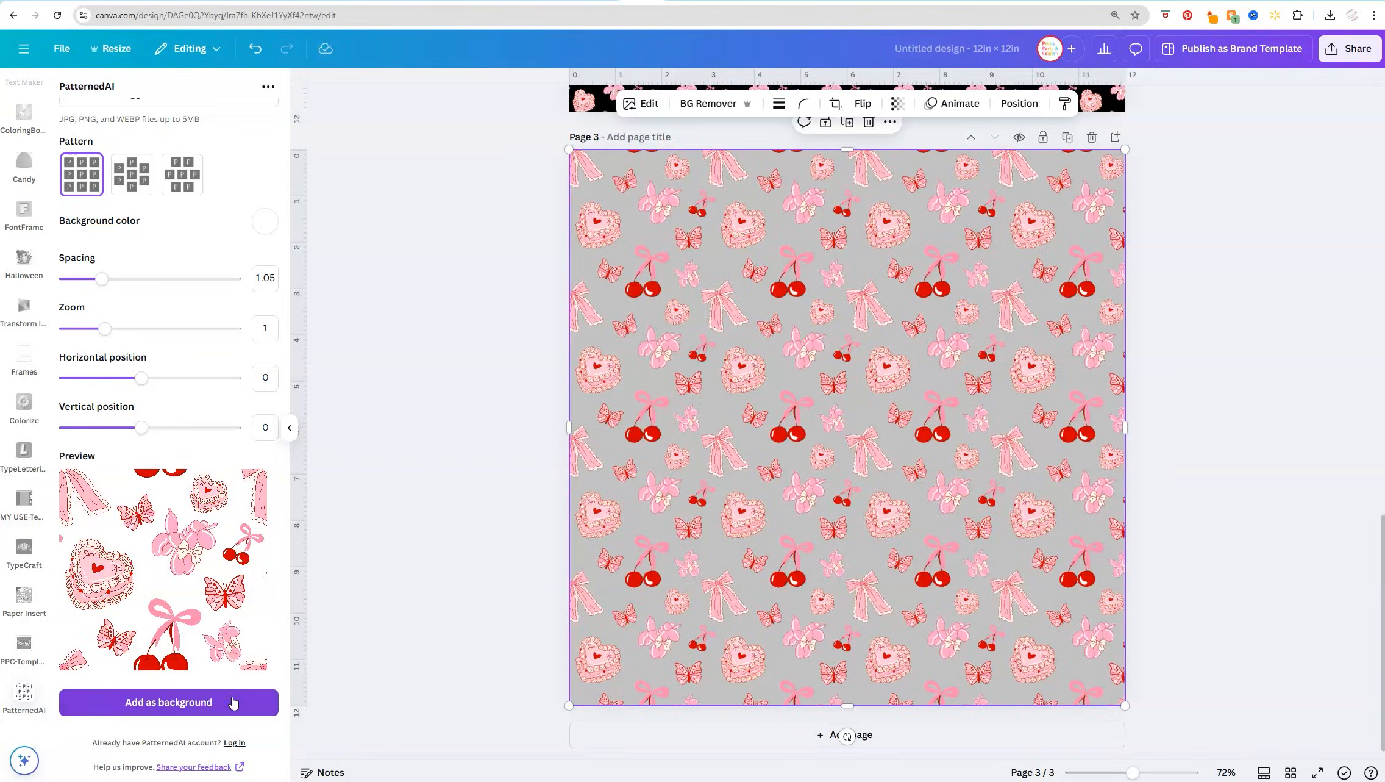
click(763, 732)
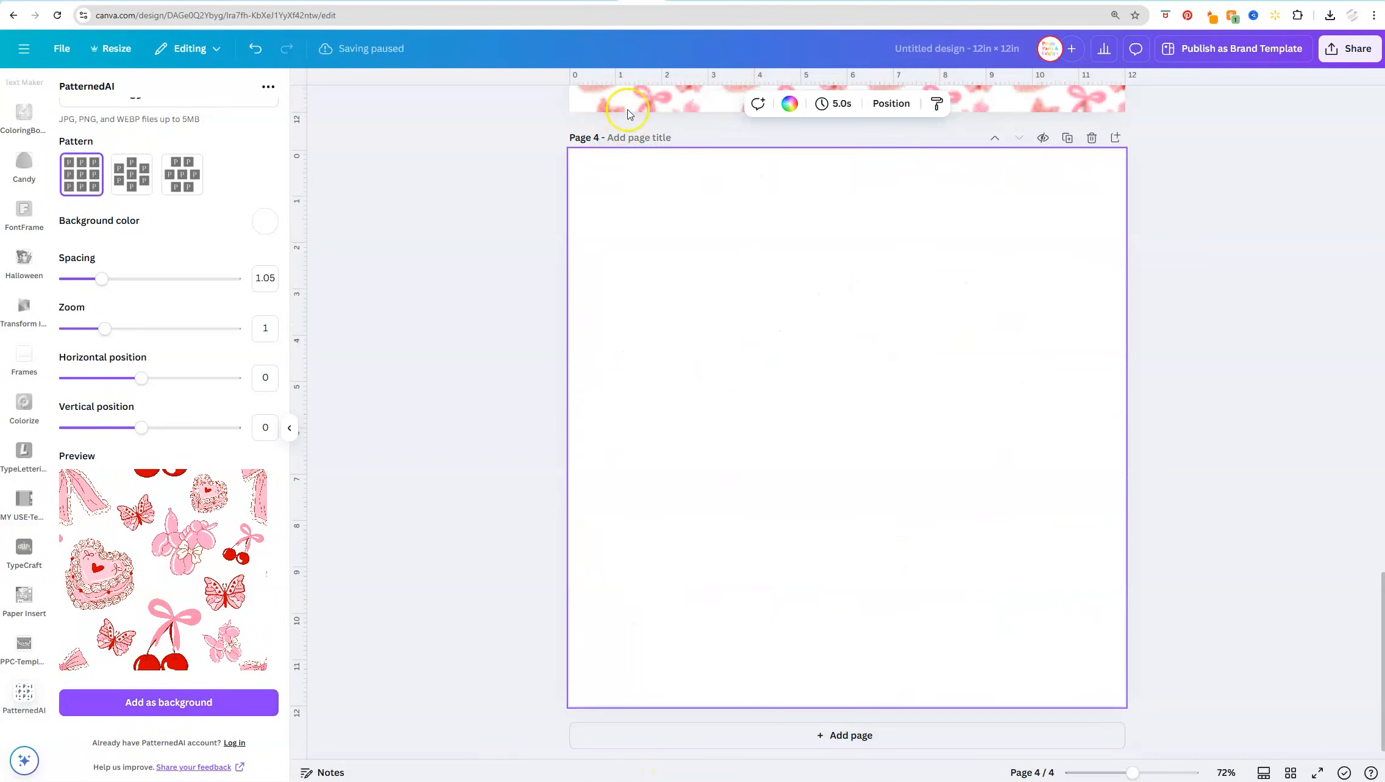
drag(629, 105, 702, 512)
click(596, 99)
drag(596, 98, 599, 686)
key(Escape)
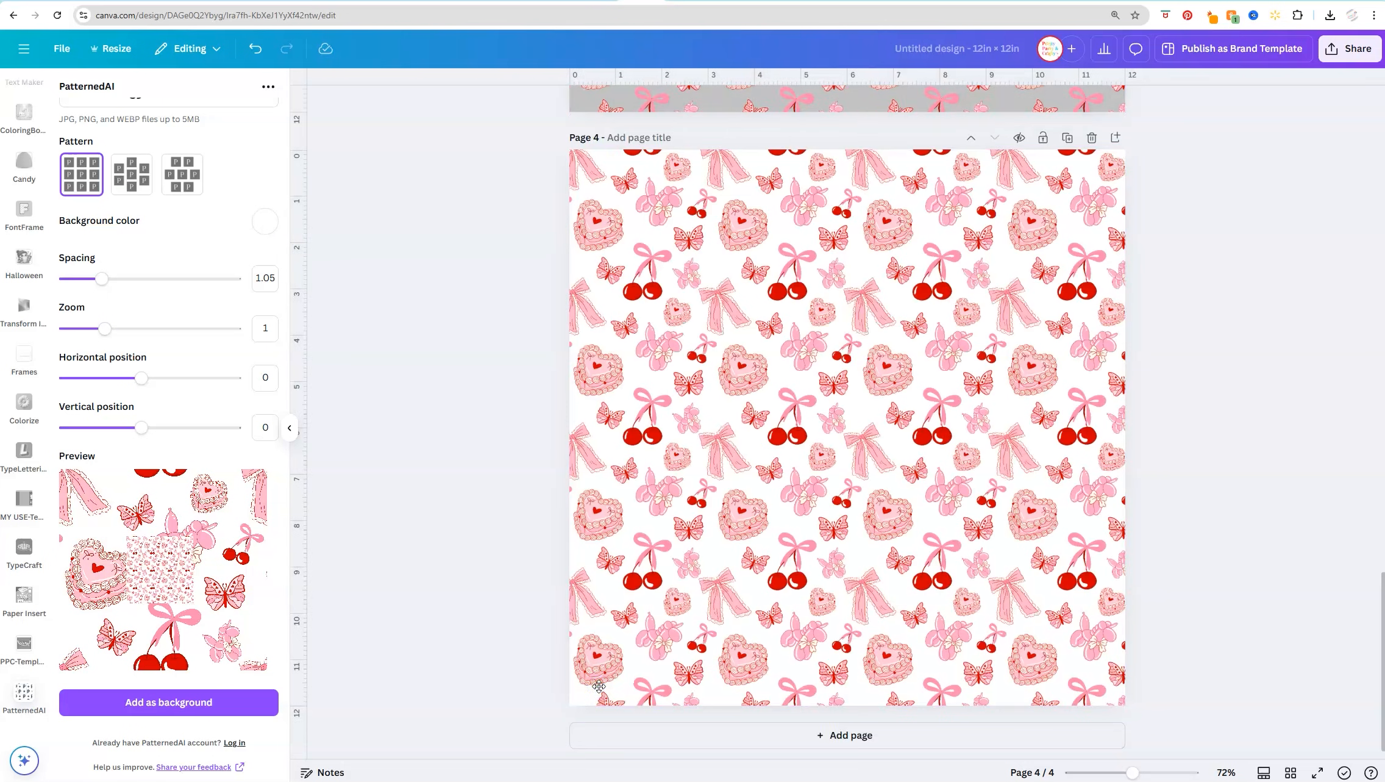
Zoom out to 45% and compare the black, gray and white pattern pages
scroll(599, 686, down, 2)
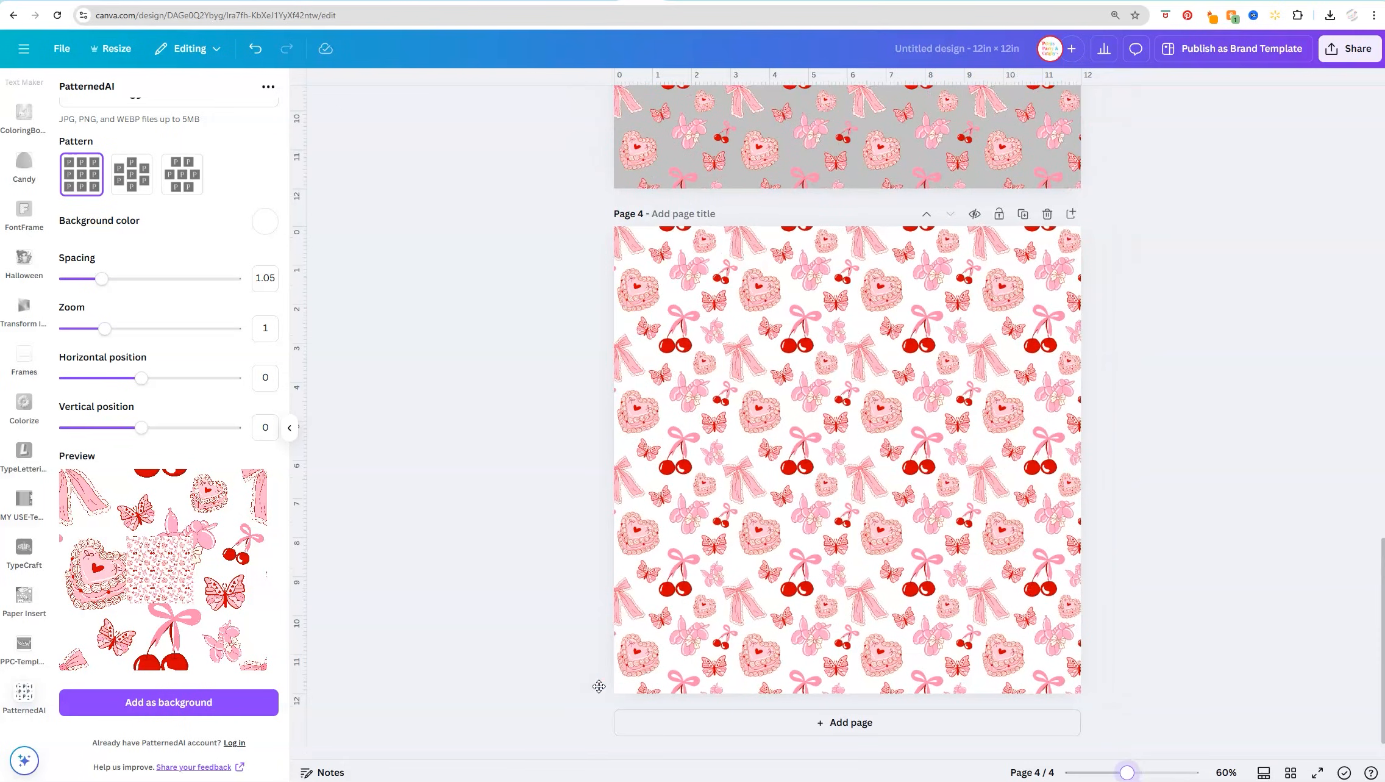
scroll(599, 686, down, 2)
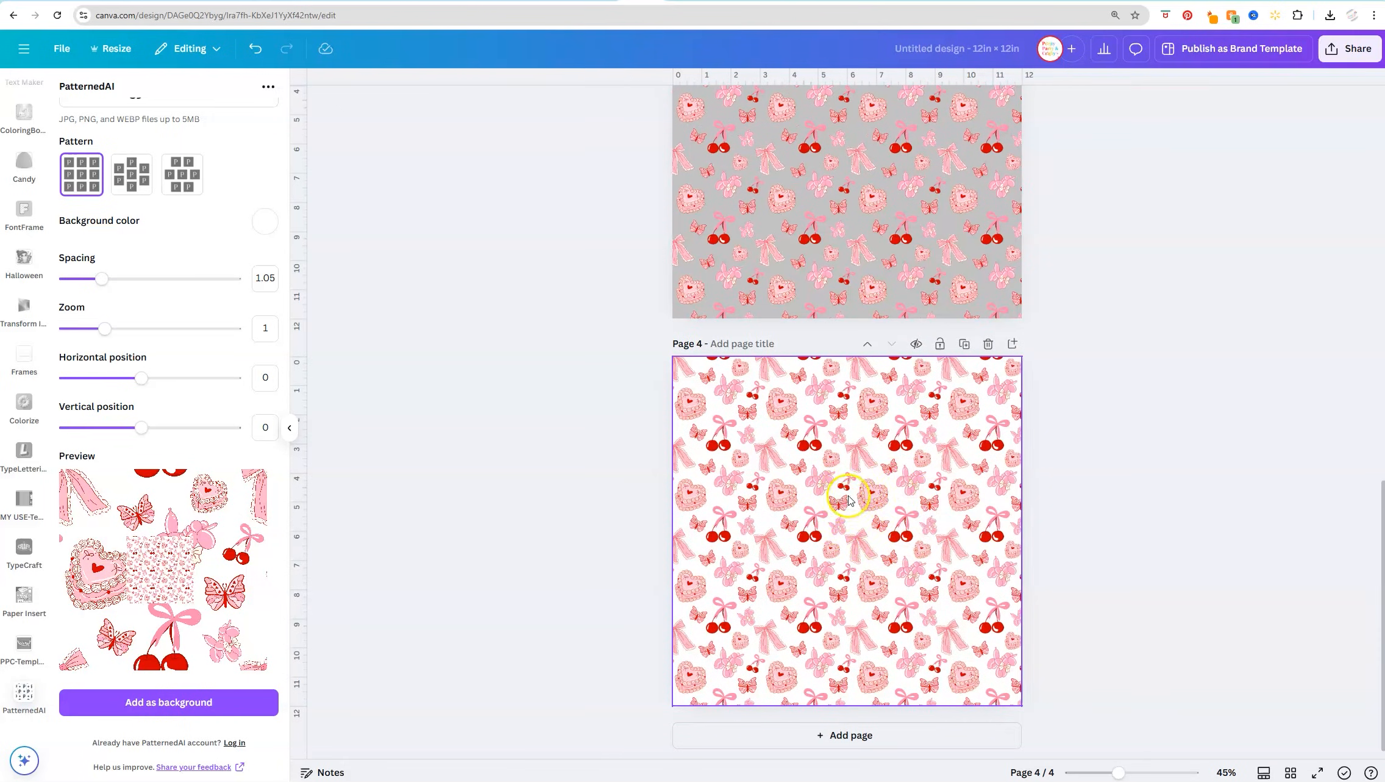
scroll(1003, 536, up, 2)
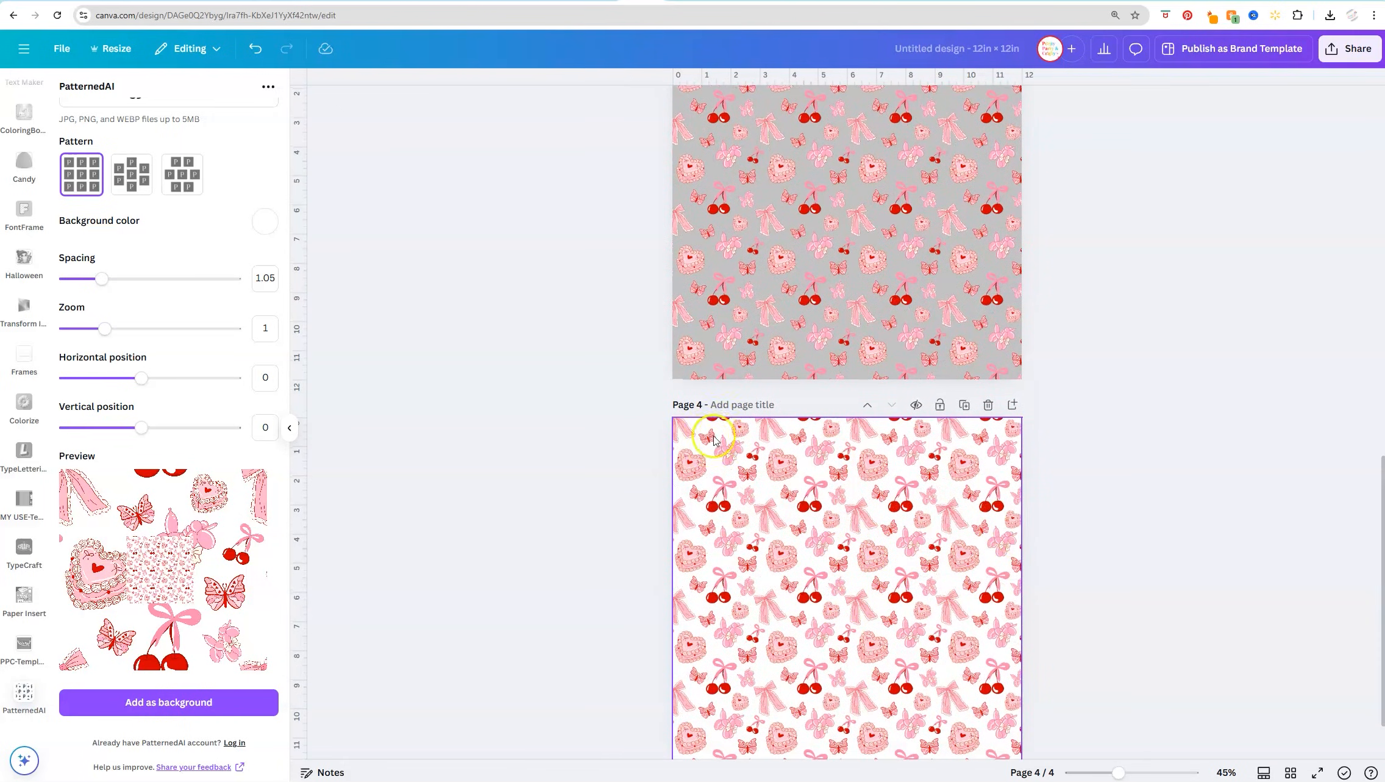
scroll(850, 494, up, 4)
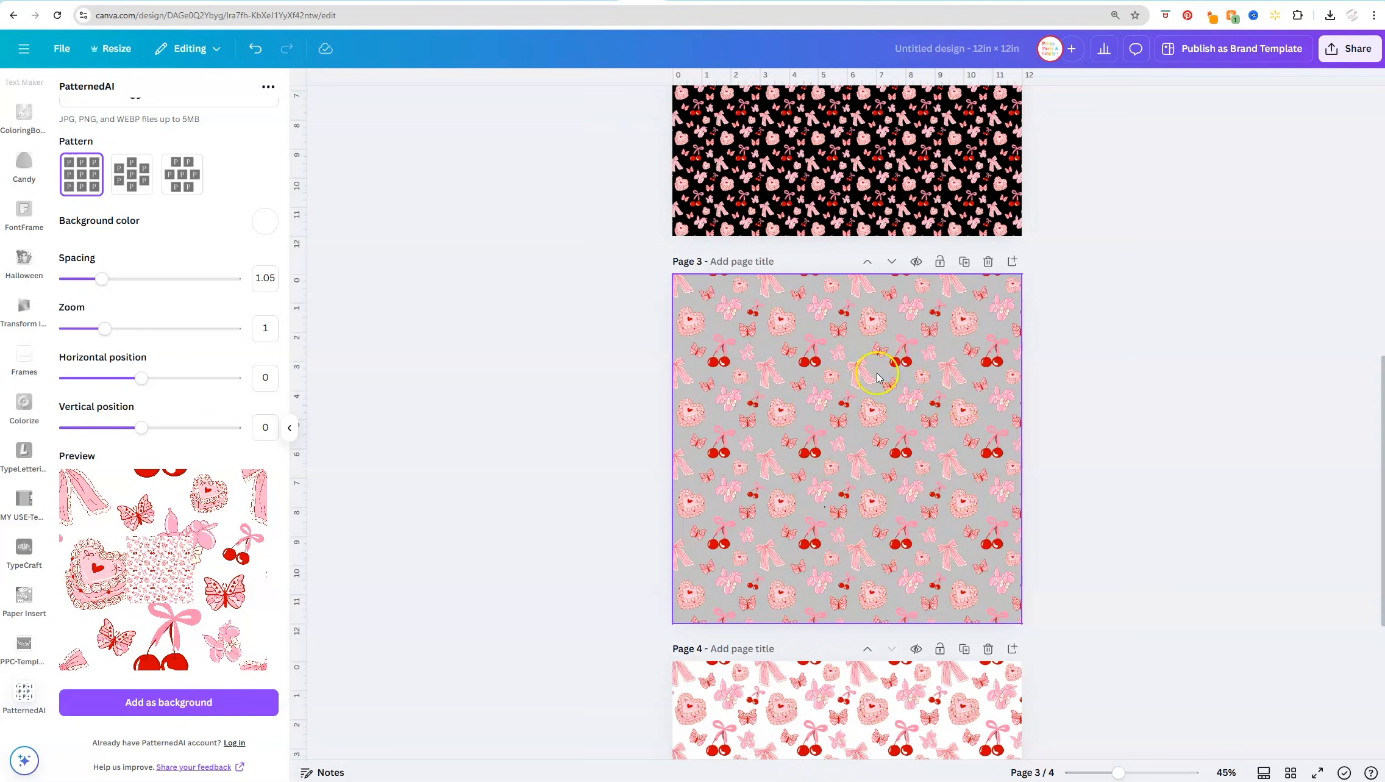
scroll(903, 439, up, 5)
scroll(853, 390, down, 10)
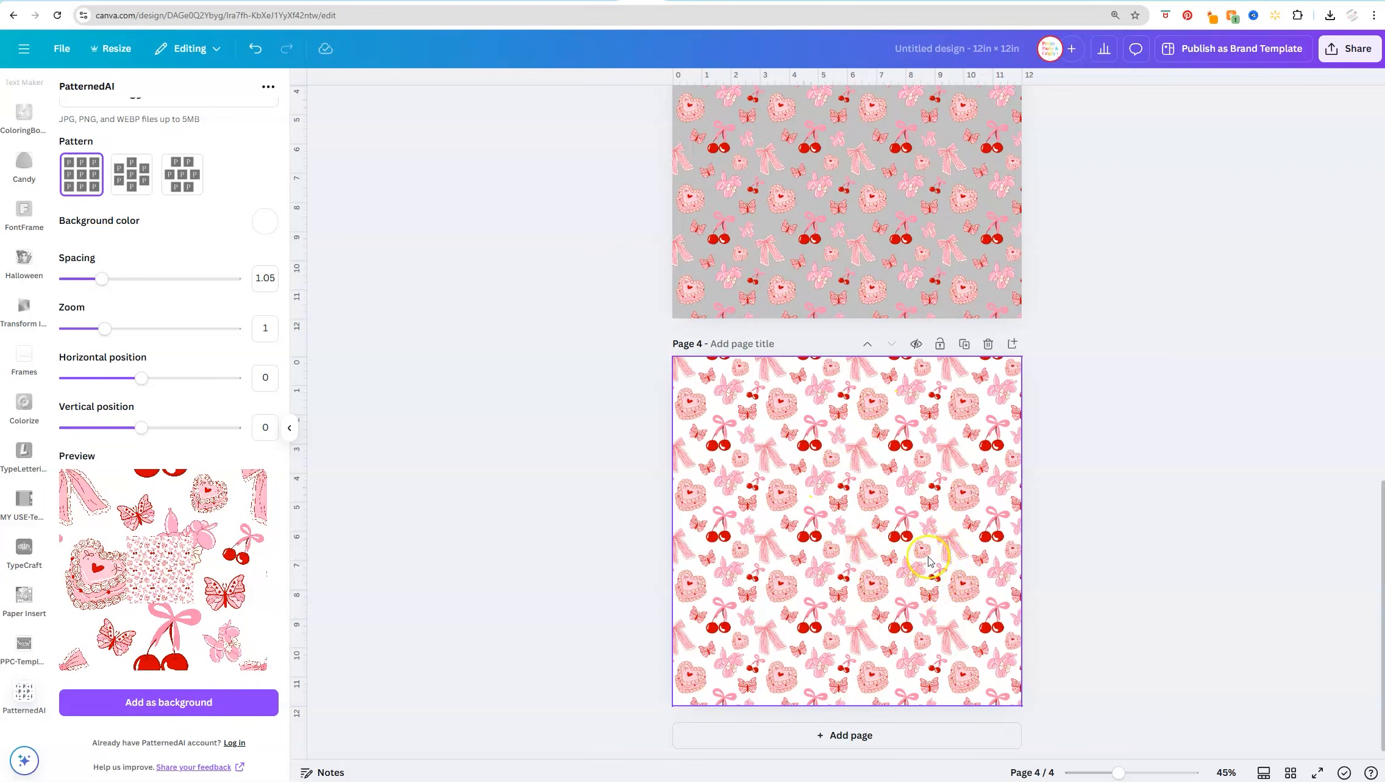
Select the white pattern on page 4 and open the uploaded images library
click(883, 556)
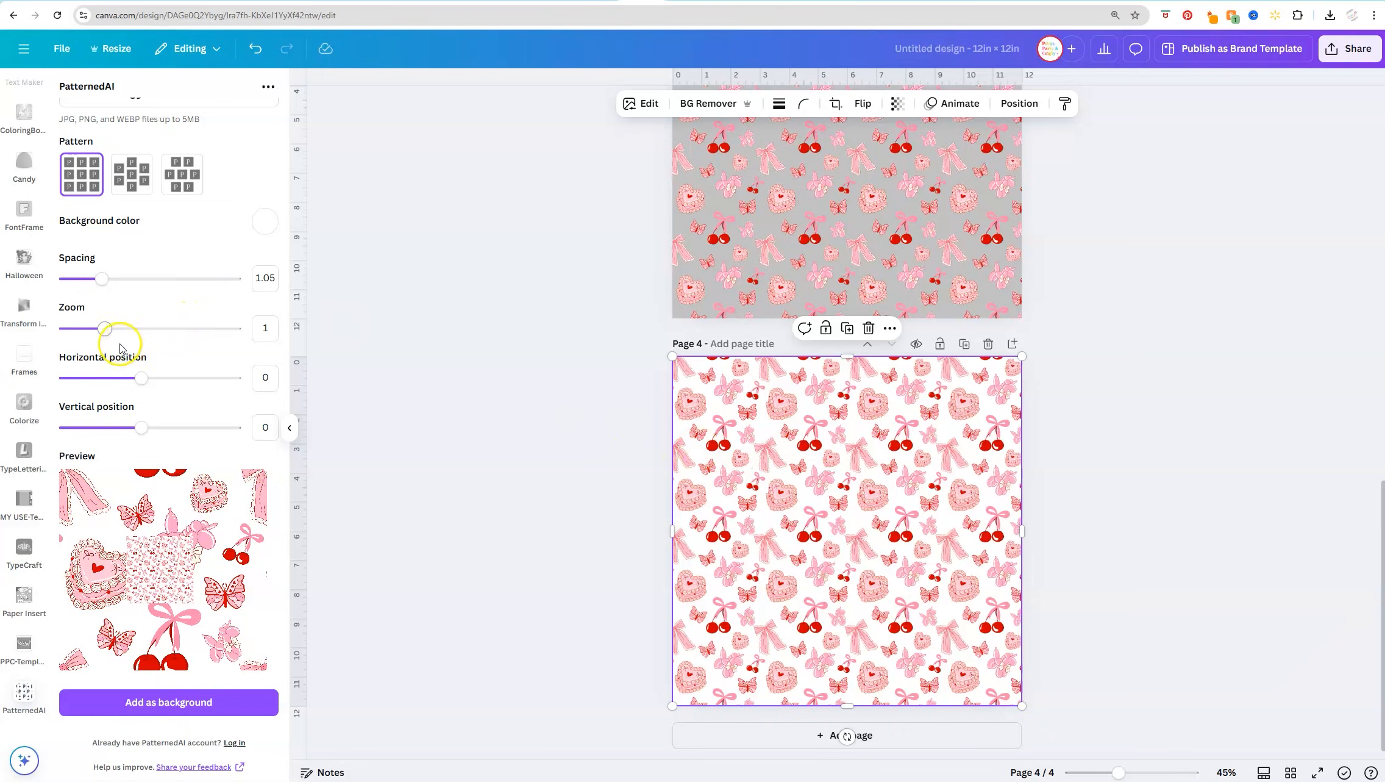
scroll(46, 366, up, 10)
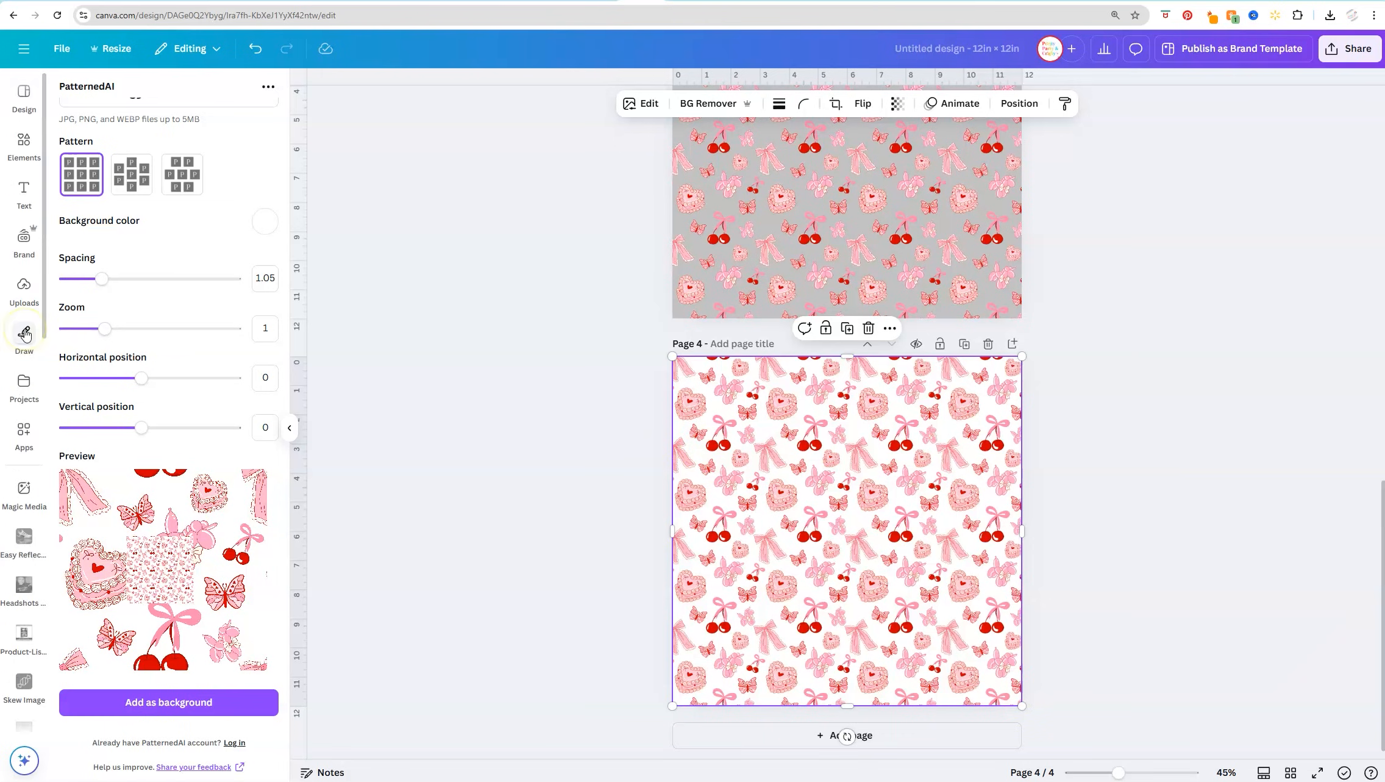
click(23, 288)
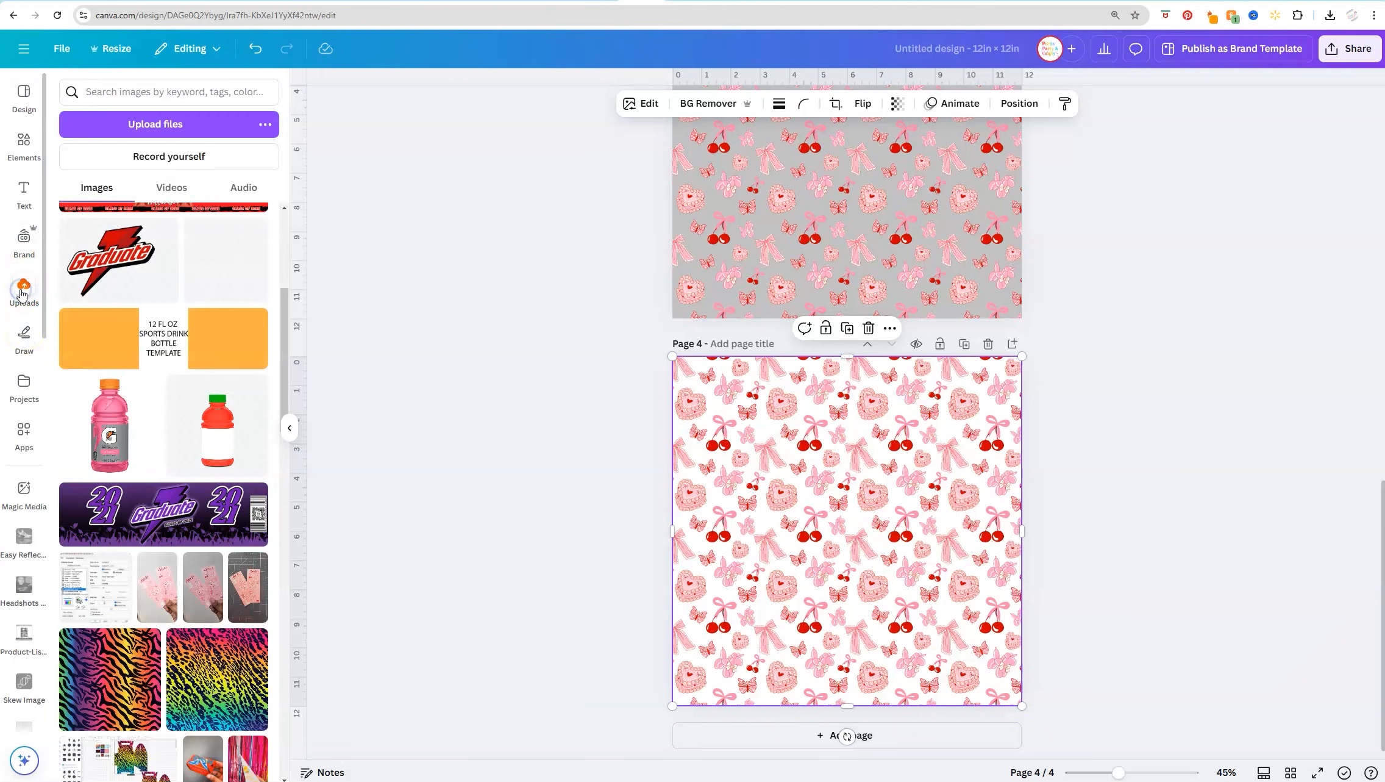